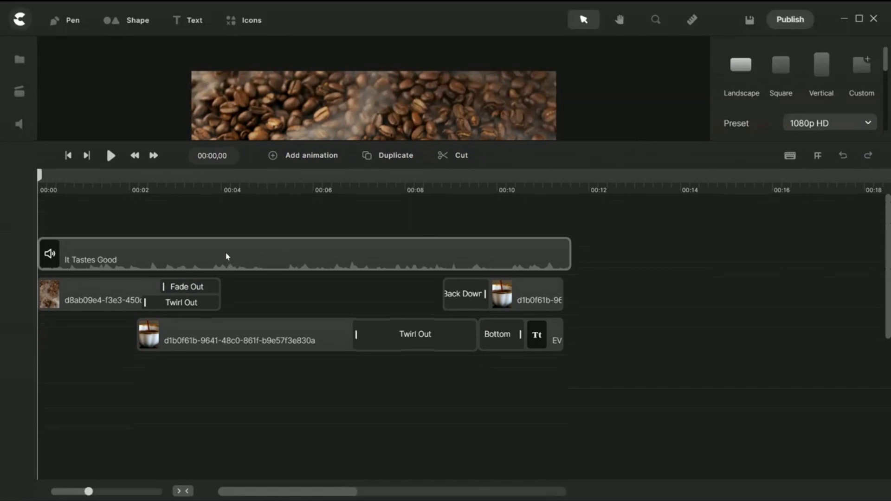
# Delete the It Tastes Good audio clip from the timeline.
pyautogui.click(228, 258)
pyautogui.press('Delete')
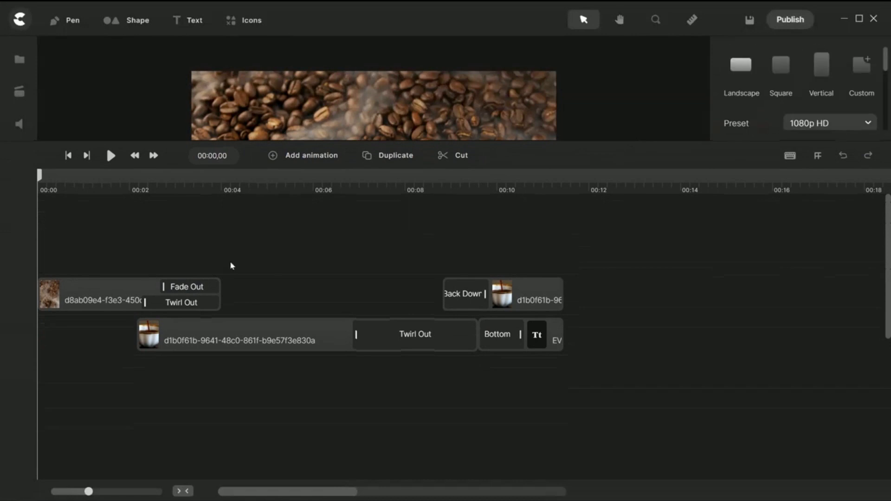
pyautogui.click(100, 299)
pyautogui.click(295, 334)
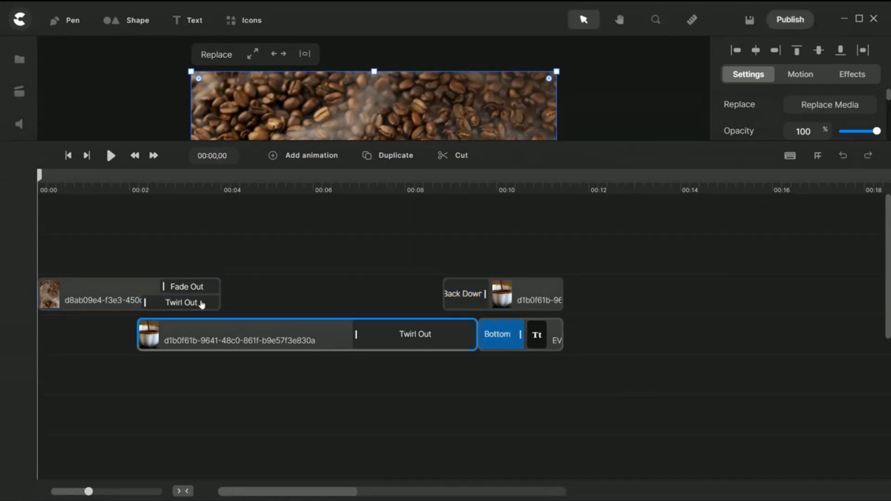
pyautogui.moveTo(593, 142); pyautogui.dragTo(592, 165)
pyautogui.click(288, 271)
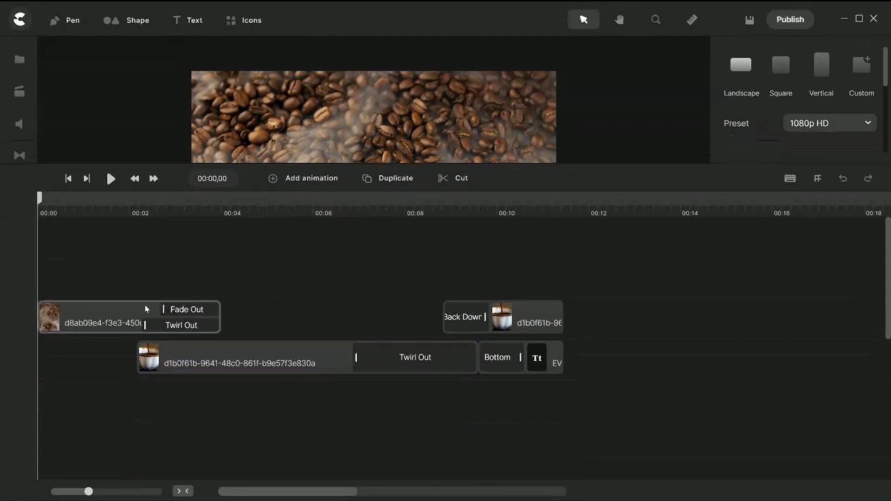
# Delete the coffee-bean clip and the long coffee-cup clip with the Twirl Out animation from the timeline.
pyautogui.click(124, 324)
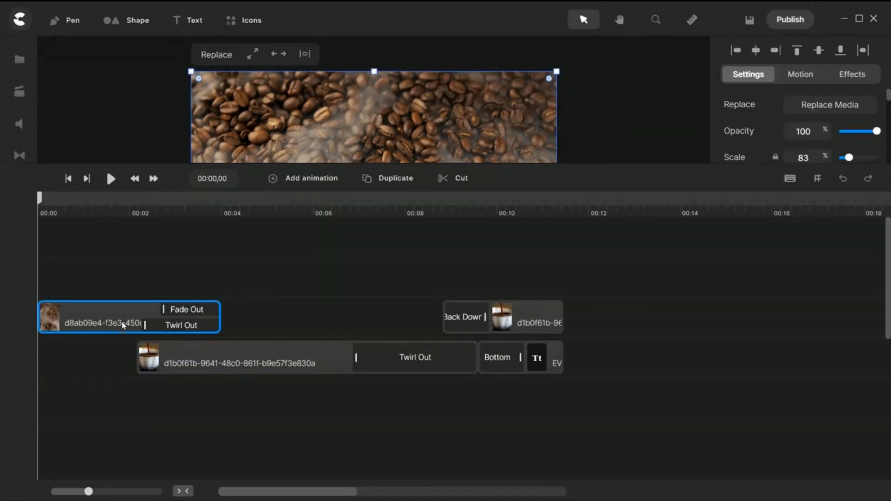
pyautogui.press('Delete')
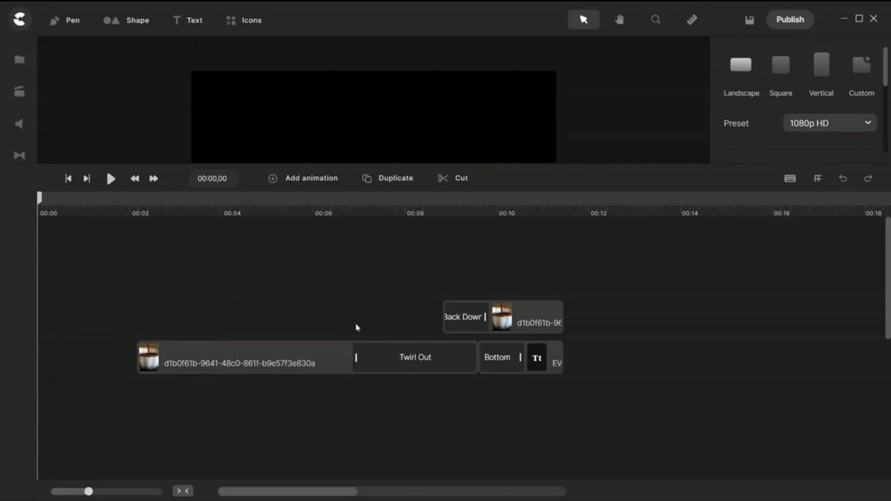
pyautogui.click(305, 364)
pyautogui.press('Delete')
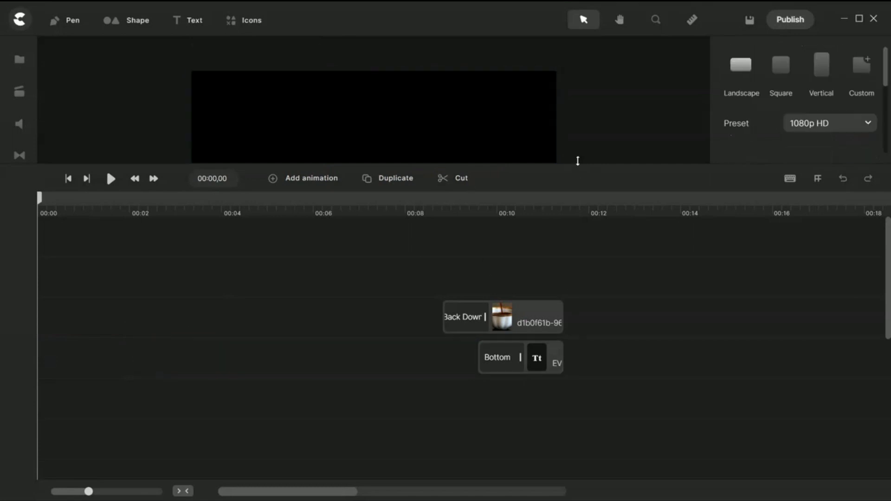
# Add the coffee-bean video and the pouring coffee-cup video from the project media in My Files to the canvas.
pyautogui.moveTo(577, 163); pyautogui.dragTo(434, 289)
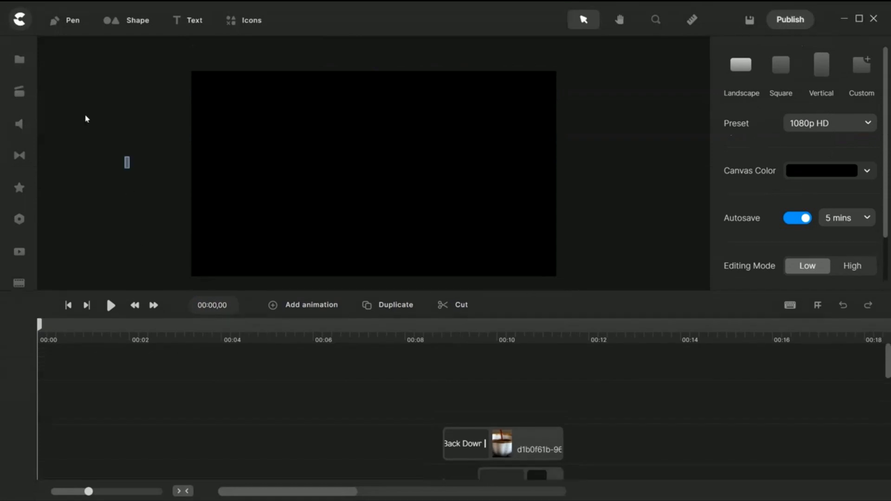
pyautogui.click(19, 60)
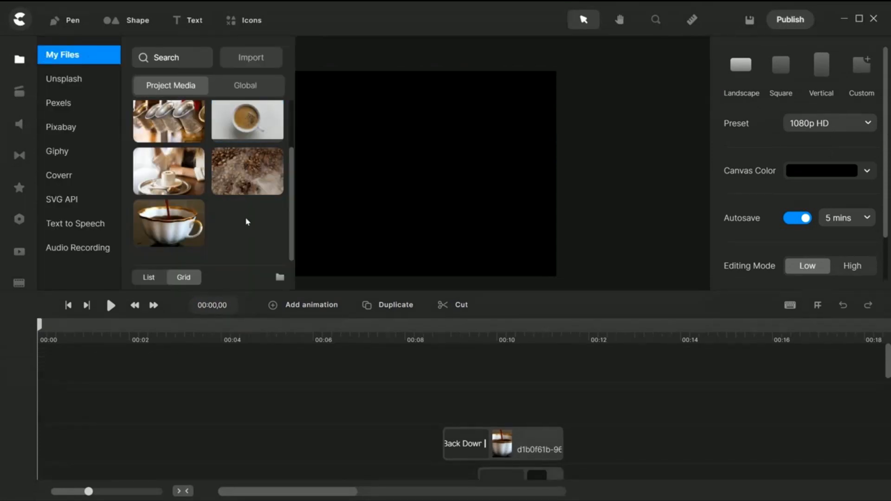
pyautogui.moveTo(248, 179); pyautogui.dragTo(476, 228)
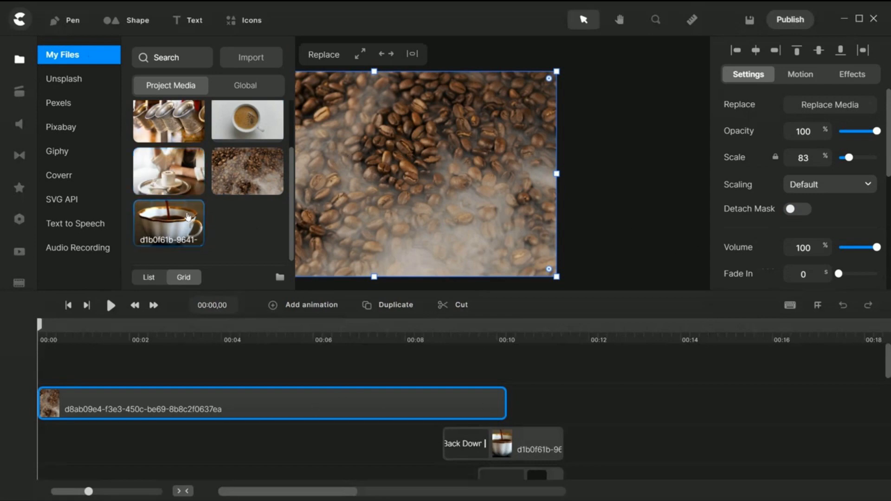
pyautogui.moveTo(177, 221); pyautogui.dragTo(418, 223)
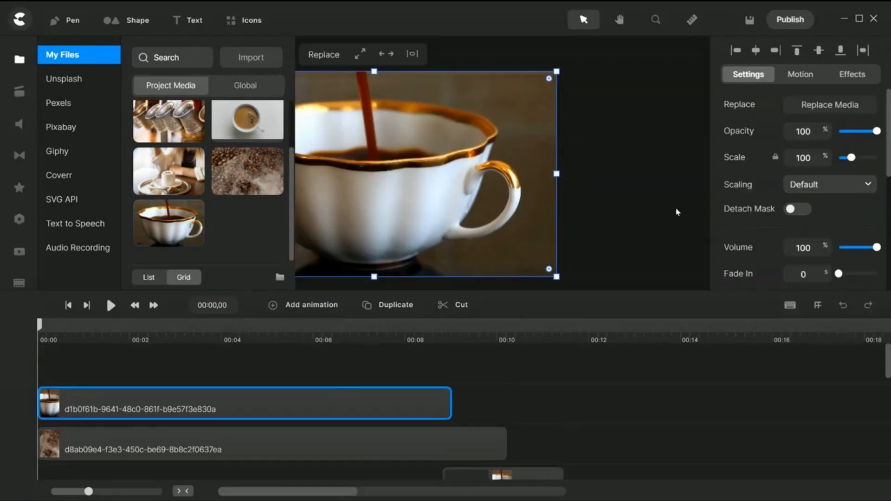
pyautogui.click(677, 212)
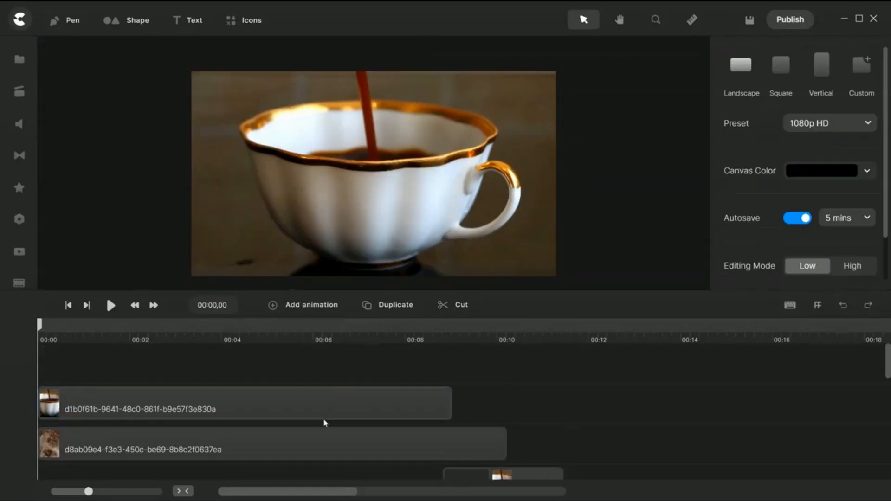
# Trim the coffee-bean clip to about 3.7 seconds and place a shortened coffee-cup clip on the track beneath, overlapping its end.
pyautogui.moveTo(587, 291); pyautogui.dragTo(597, 196)
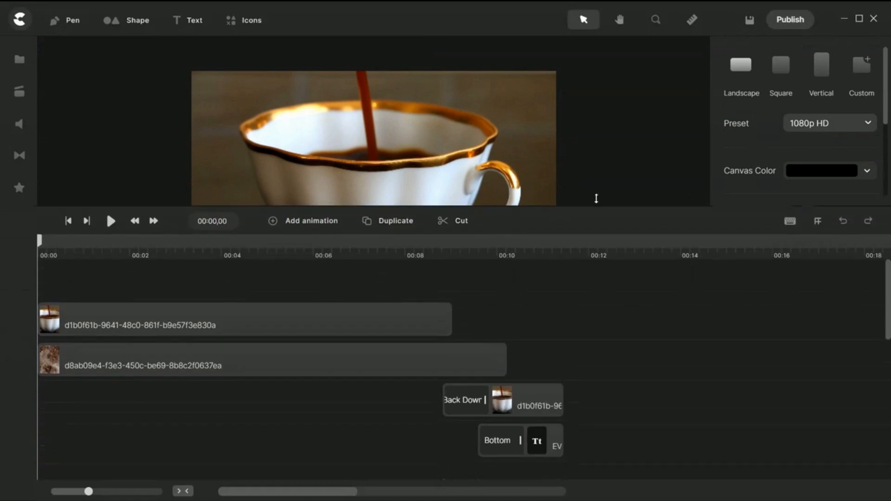
pyautogui.moveTo(503, 353); pyautogui.dragTo(206, 356)
pyautogui.moveTo(224, 317); pyautogui.dragTo(354, 406)
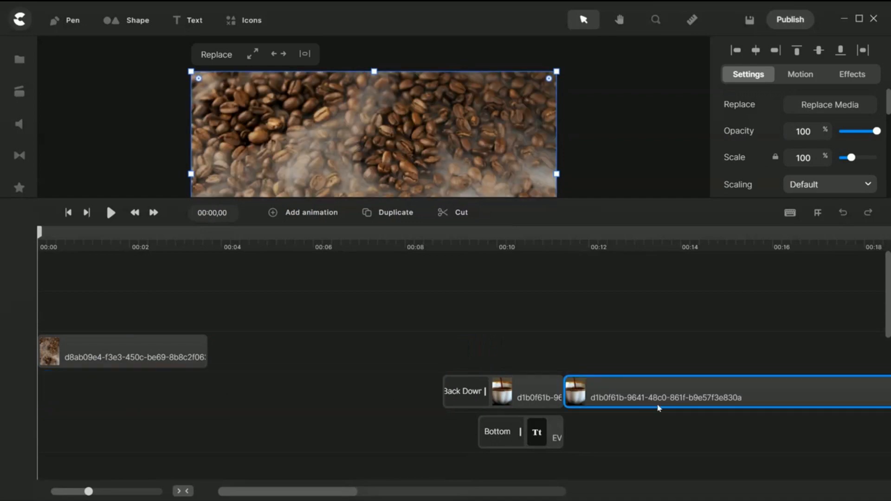
pyautogui.moveTo(659, 409); pyautogui.dragTo(383, 319)
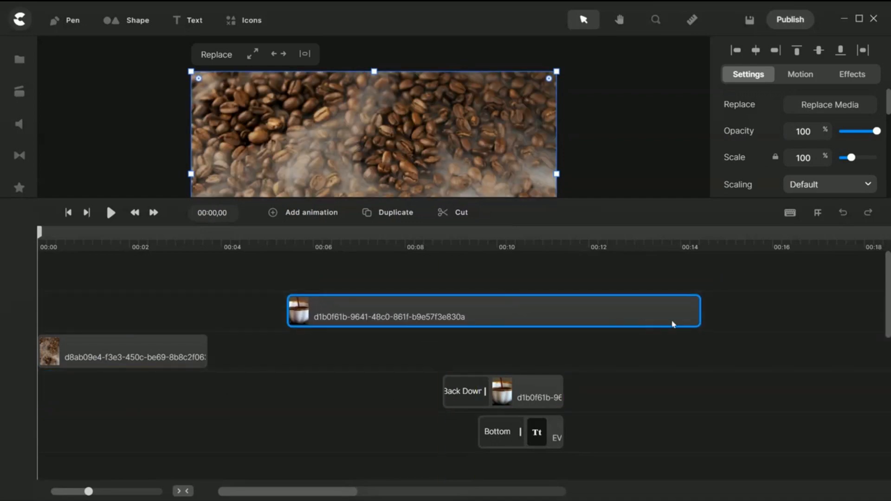
pyautogui.moveTo(699, 305); pyautogui.dragTo(342, 362)
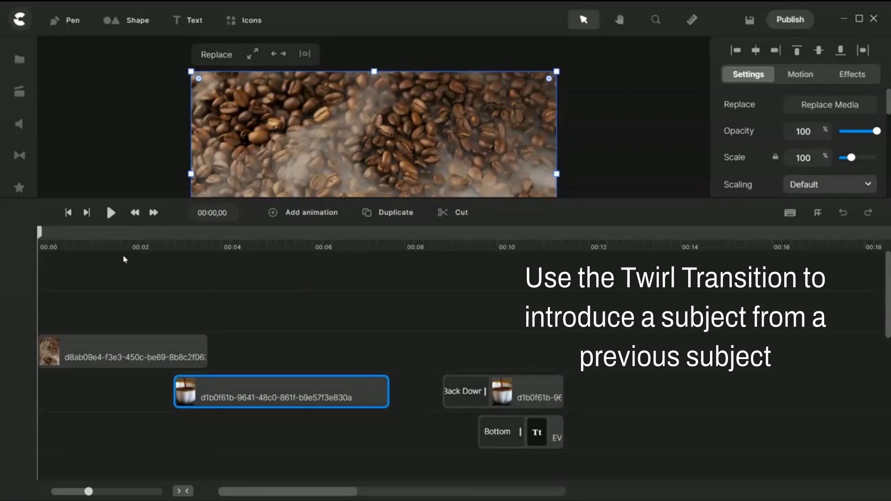
# Apply the Twirl effect to the coffee-bean clip.
pyautogui.moveTo(88, 234); pyautogui.dragTo(106, 289)
pyautogui.click(134, 351)
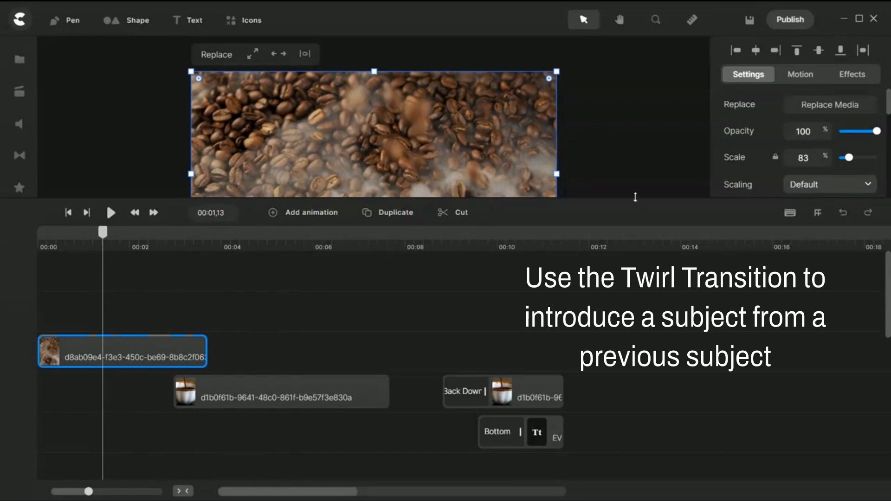
pyautogui.moveTo(636, 197); pyautogui.dragTo(635, 300)
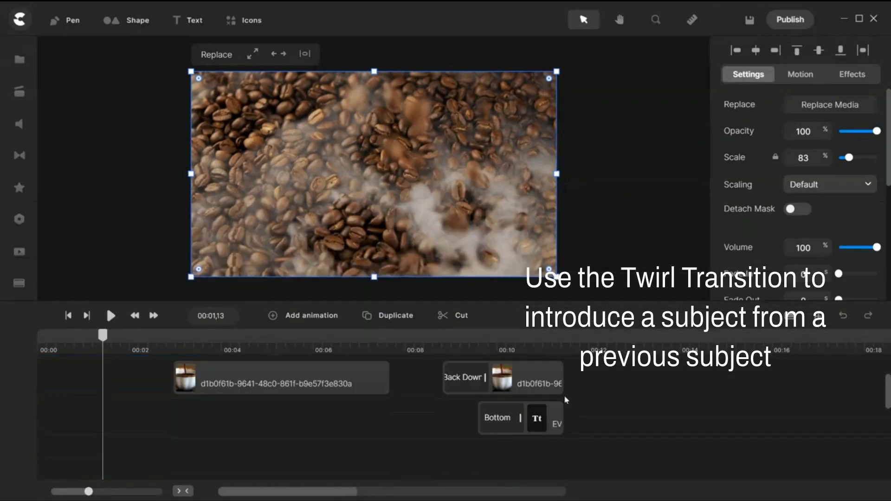
pyautogui.scroll(2, 565, 397)
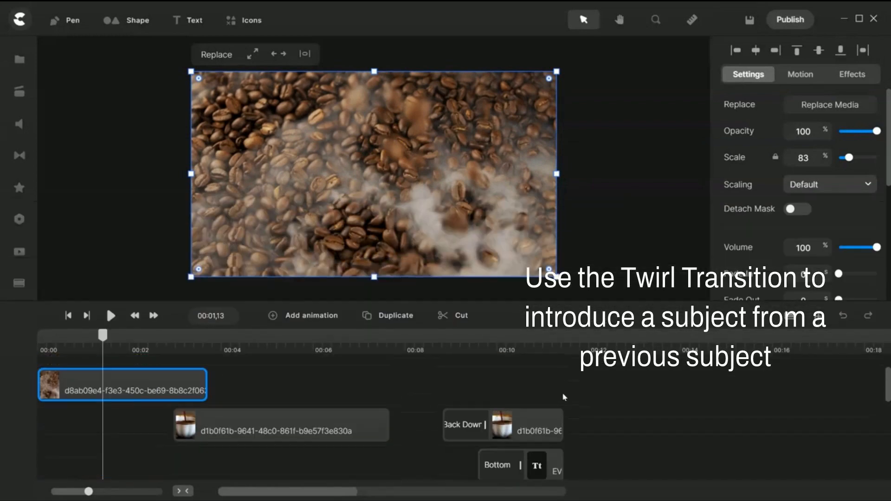
pyautogui.click(20, 189)
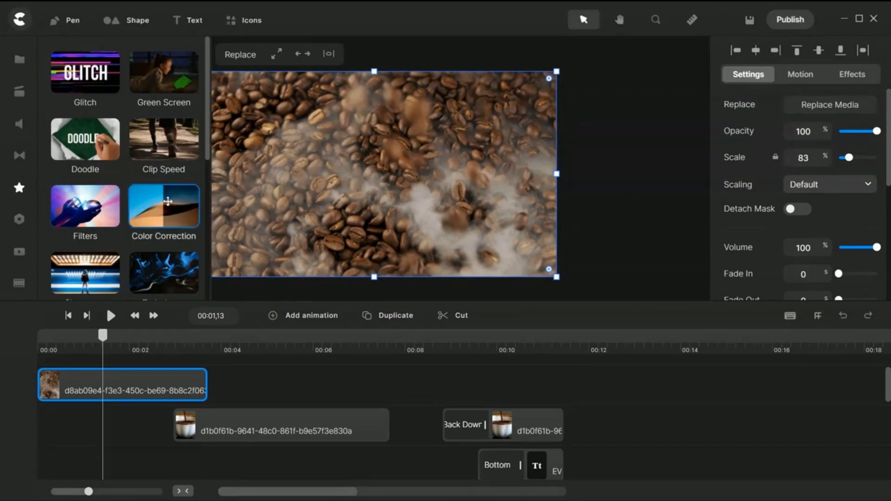
pyautogui.scroll(-5, 159, 225)
pyautogui.moveTo(159, 226); pyautogui.dragTo(80, 391)
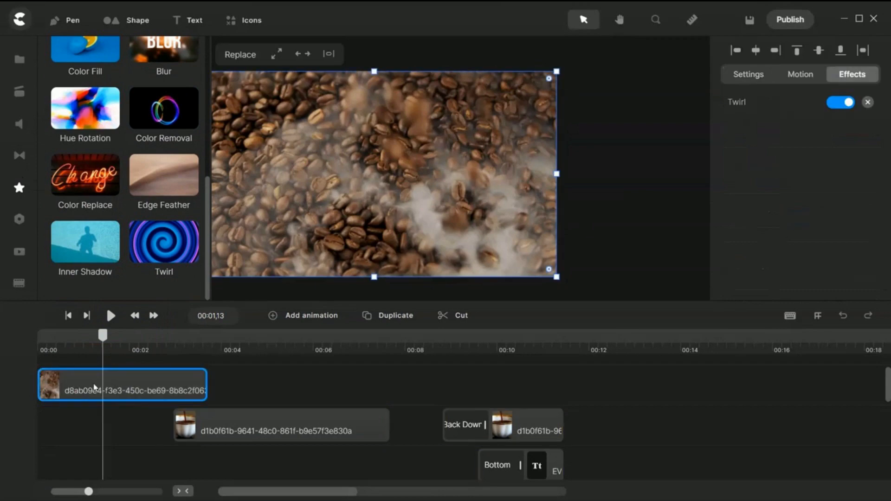
pyautogui.click(621, 231)
# Enable Twirl's In Animation and Out Animation on the coffee-bean clip, and move the coffee-cup clip to start where it ends.
pyautogui.click(130, 394)
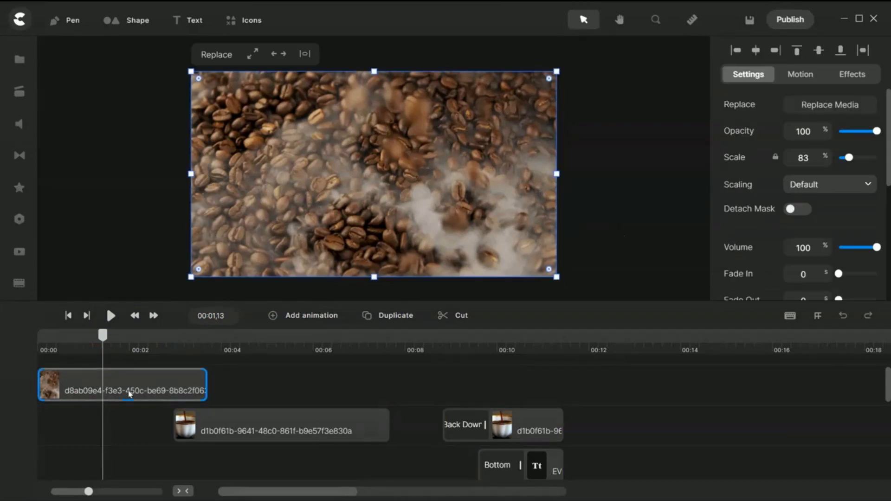
pyautogui.click(852, 75)
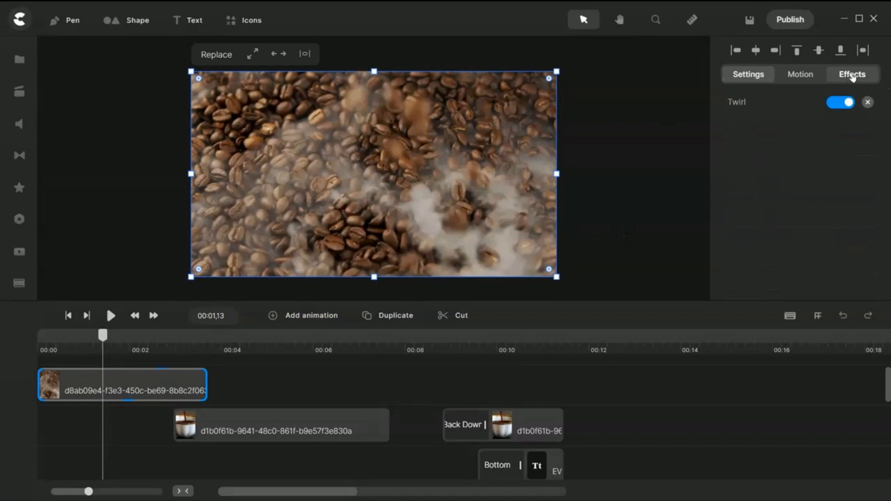
pyautogui.click(745, 103)
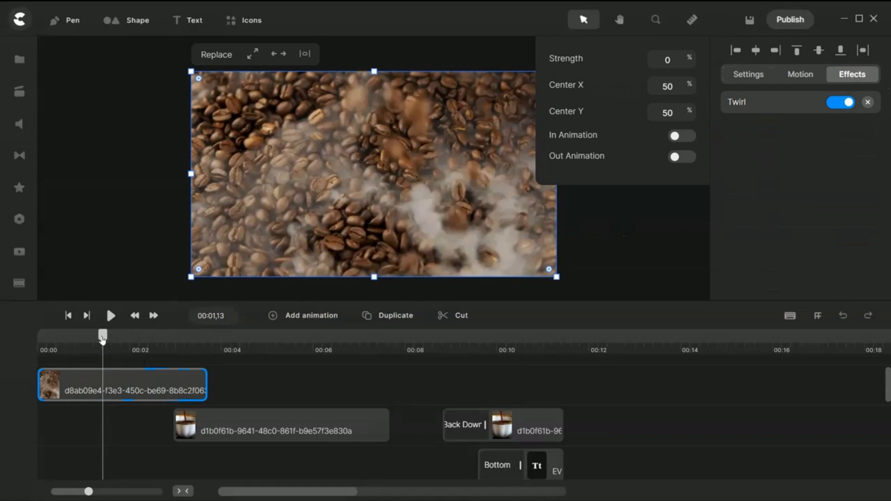
pyautogui.moveTo(103, 336); pyautogui.dragTo(76, 352)
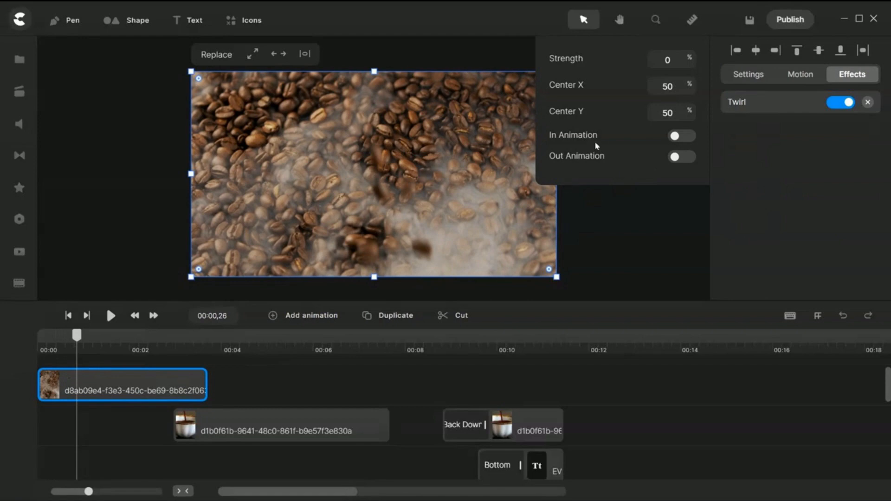
pyautogui.click(692, 137)
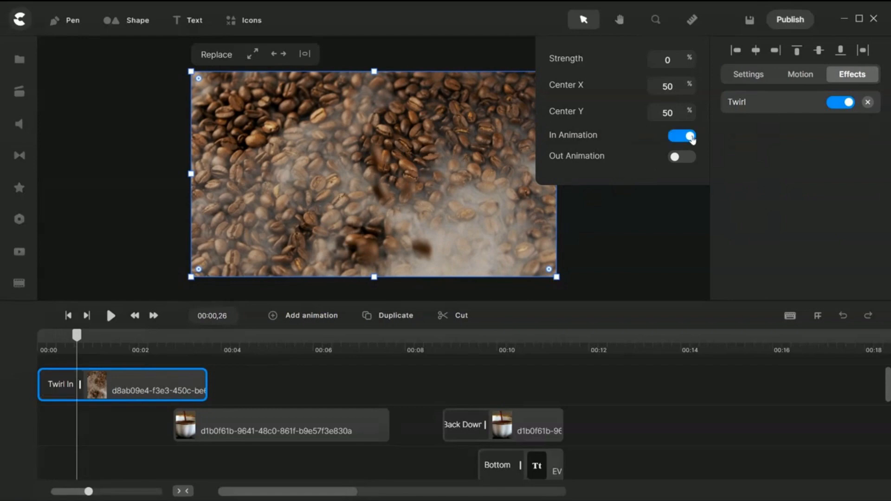
pyautogui.click(687, 161)
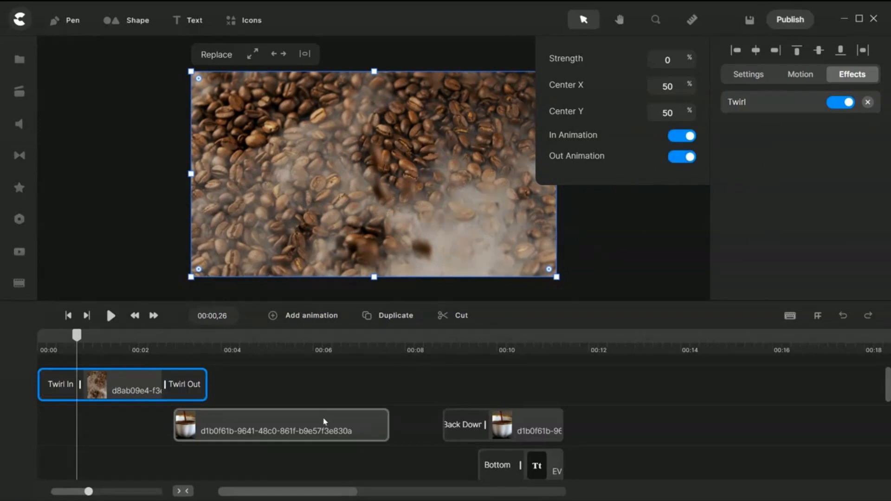
pyautogui.moveTo(325, 419); pyautogui.dragTo(360, 419)
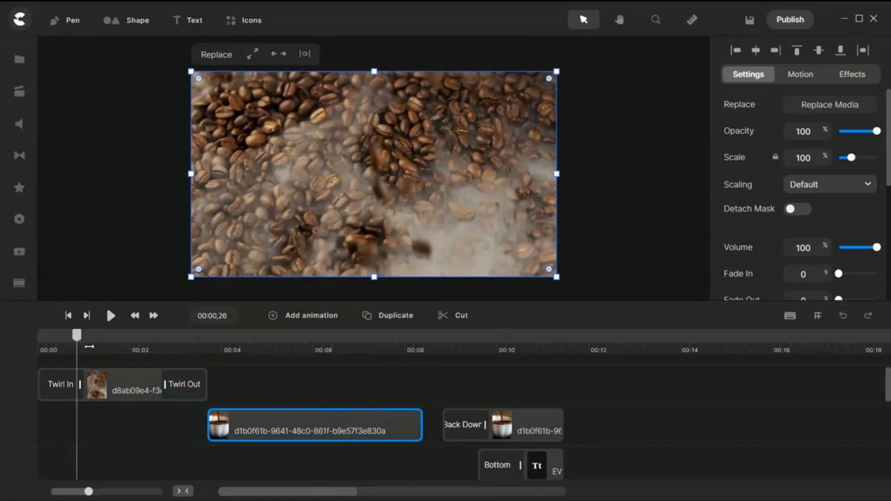
# Set the Twirl strength of the coffee-bean clip to 100% and preview the distortion at about 00:00,20.
pyautogui.click(106, 385)
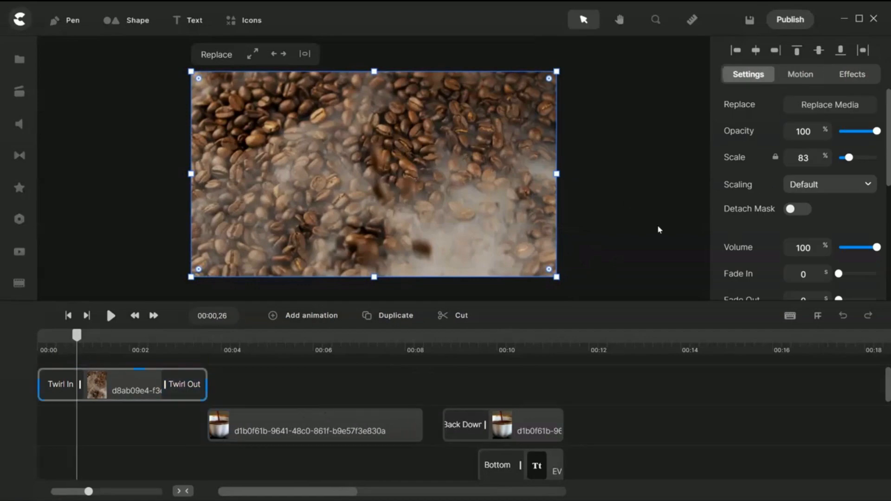
pyautogui.click(55, 396)
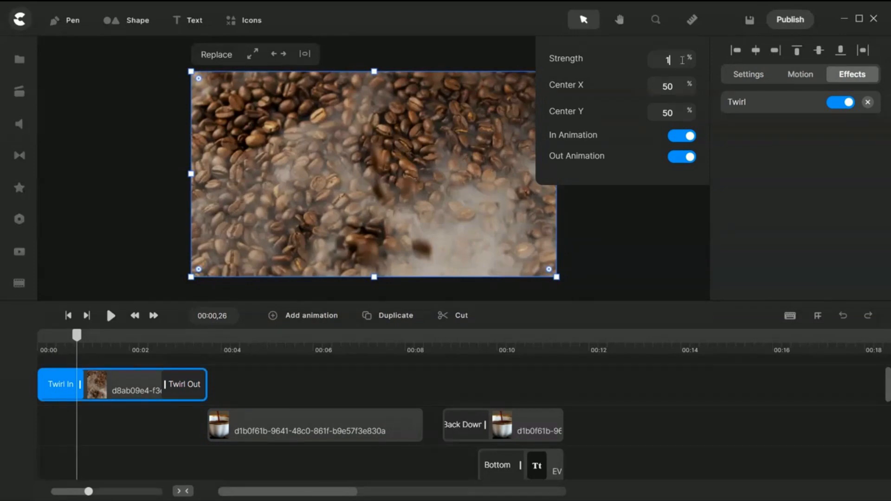
pyautogui.write('00')
pyautogui.moveTo(80, 337)
pyautogui.mouseDown()
pyautogui.moveTo(50, 339)
pyautogui.moveTo(68, 338)
pyautogui.mouseUp()
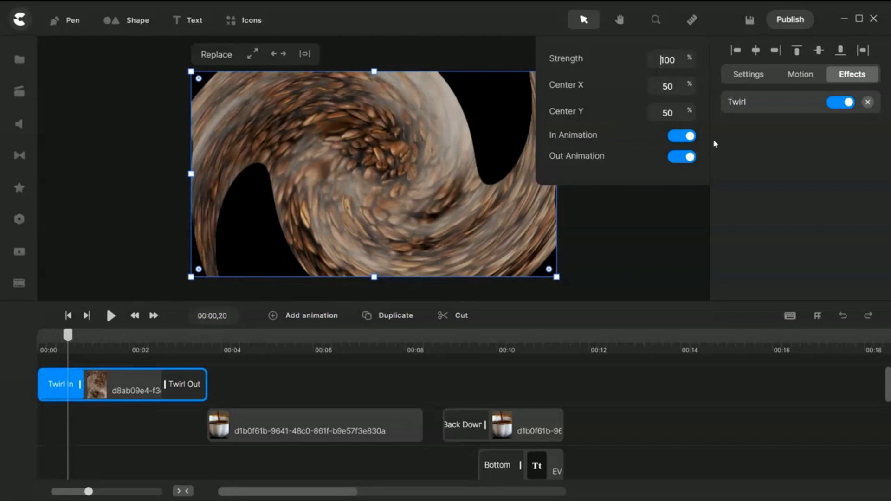
# Set the Twirl strength to -100% to reverse the spin, and preview it at about 00:00,19.
pyautogui.write('-')
pyautogui.press('Right')
pyautogui.press('Right')
pyautogui.press('Right')
pyautogui.moveTo(68, 335)
pyautogui.mouseDown()
pyautogui.moveTo(54, 340)
pyautogui.moveTo(63, 343)
pyautogui.mouseUp()
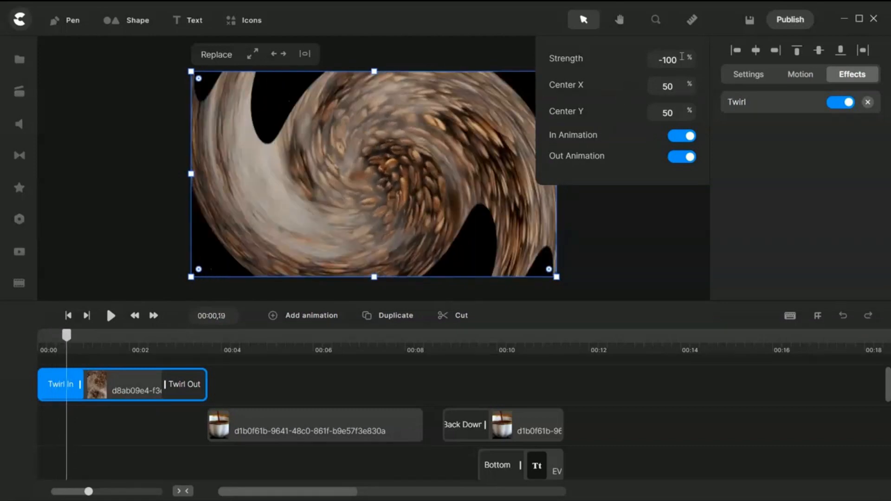
pyautogui.press('BackSpace')
pyautogui.press('BackSpace')
pyautogui.press('BackSpace')
pyautogui.press('BackSpace')
pyautogui.write('100')
pyautogui.click(645, 268)
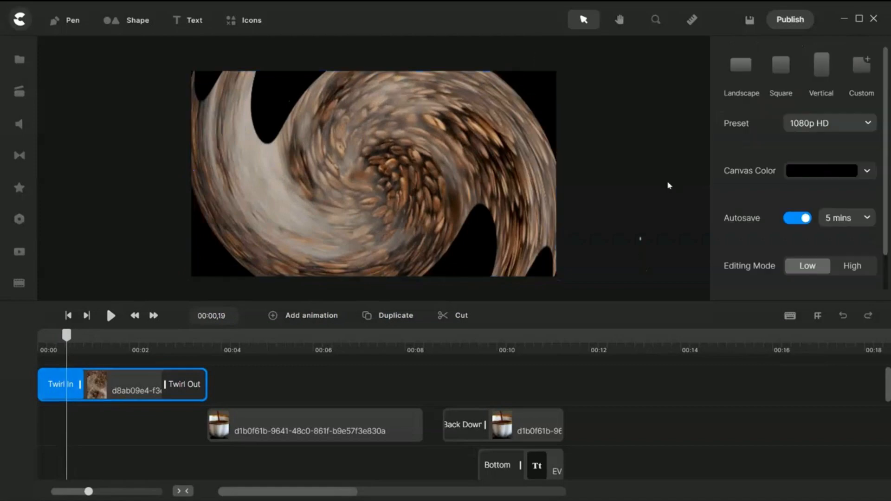
# Try a Center X of 30% for the coffee-bean clip's Twirl effect and restore it to 50%.
pyautogui.click(97, 382)
pyautogui.click(852, 74)
pyautogui.click(752, 102)
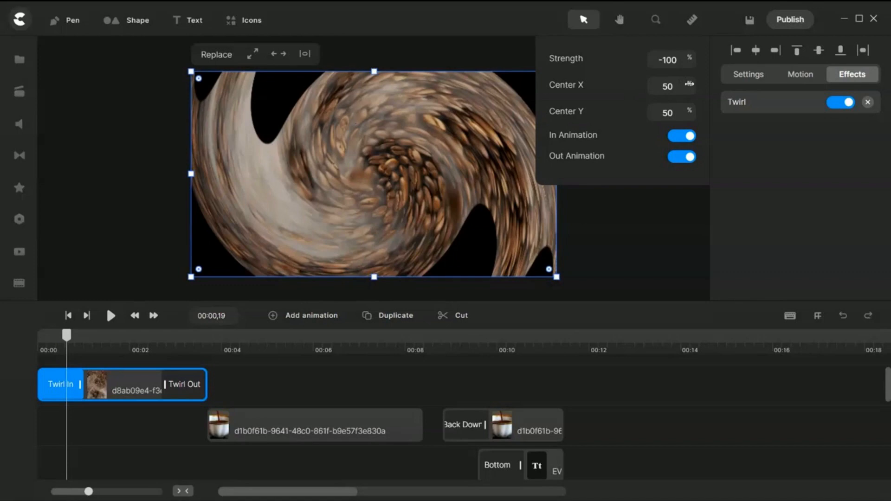
pyautogui.moveTo(689, 84)
pyautogui.mouseDown()
pyautogui.moveTo(711, 88)
pyautogui.moveTo(643, 95)
pyautogui.moveTo(674, 88)
pyautogui.mouseUp()
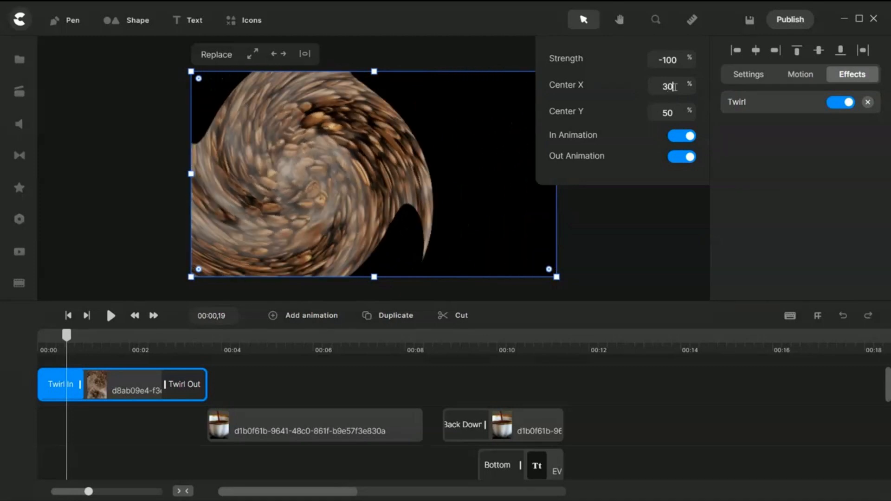
pyautogui.write('0')
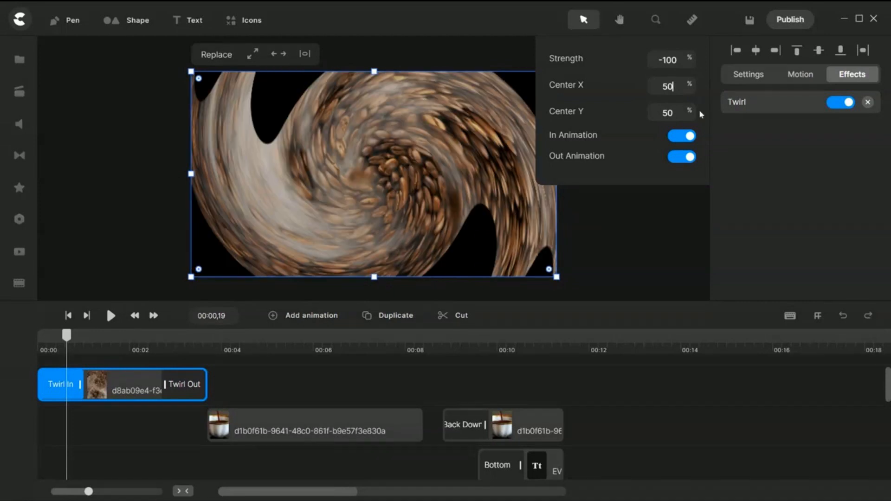
# Try a Center Y of 56% and a Twirl strength of -135% on the coffee-bean clip, and restore them to 50% and -100%.
pyautogui.moveTo(690, 111)
pyautogui.mouseDown()
pyautogui.moveTo(652, 118)
pyautogui.moveTo(697, 119)
pyautogui.moveTo(687, 114)
pyautogui.mouseUp()
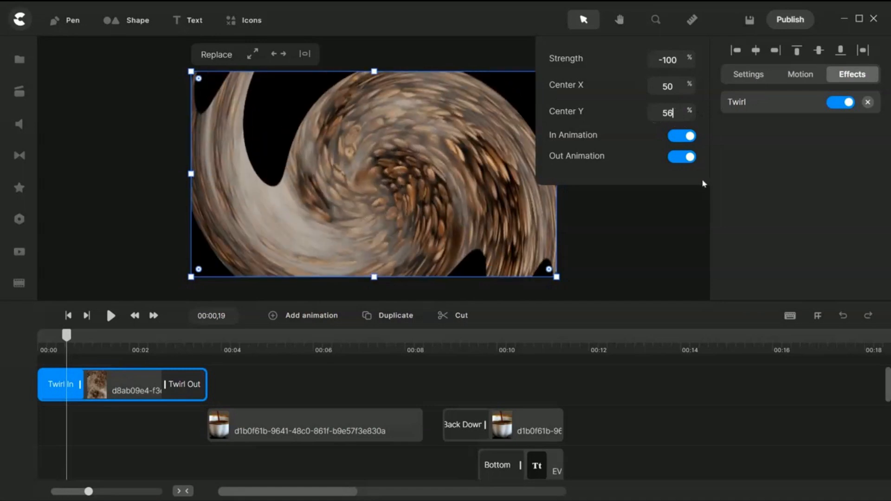
pyautogui.press('BackSpace')
pyautogui.write('0')
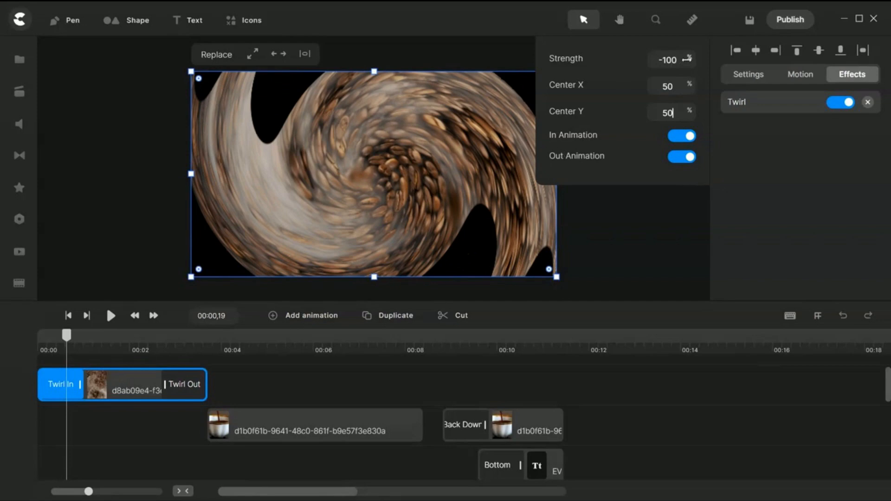
pyautogui.moveTo(687, 59)
pyautogui.mouseDown()
pyautogui.moveTo(698, 63)
pyautogui.moveTo(633, 66)
pyautogui.moveTo(677, 62)
pyautogui.mouseUp()
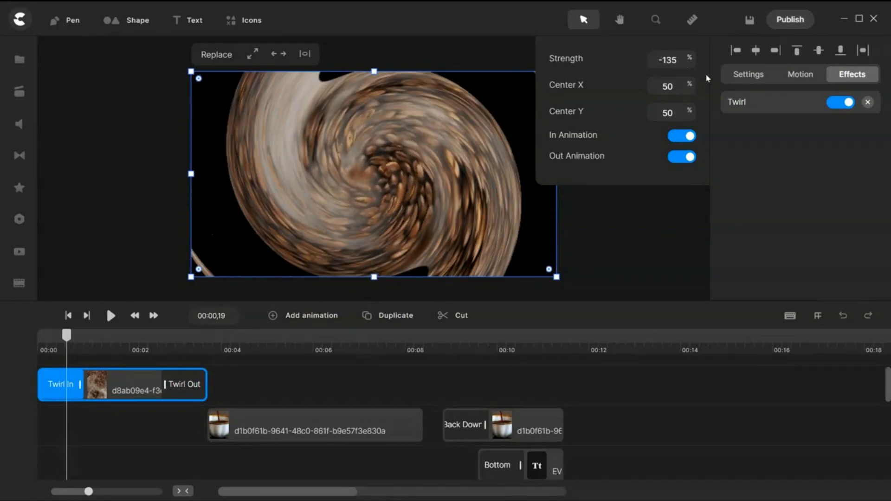
pyautogui.press('BackSpace')
pyautogui.press('BackSpace')
pyautogui.write('-100')
# Try different Twirl In lengths on the coffee-bean clip, and turn off its In Animation.
pyautogui.moveTo(78, 384); pyautogui.dragTo(113, 386)
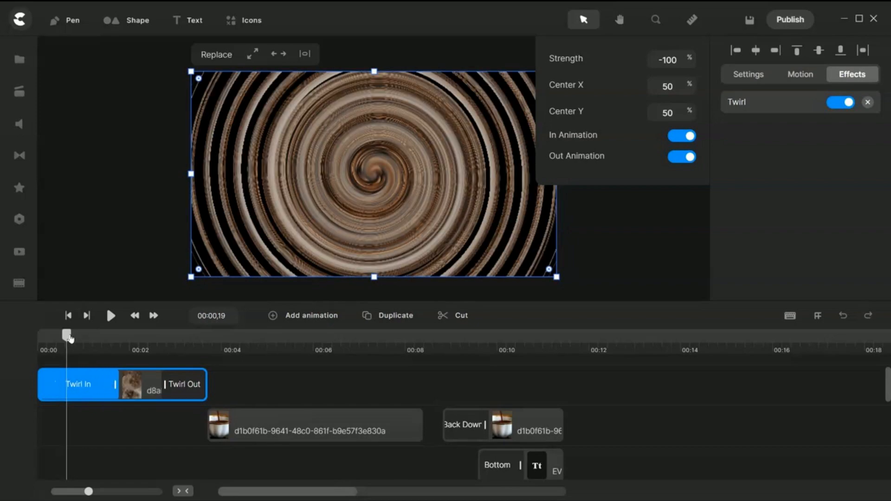
pyautogui.moveTo(66, 335); pyautogui.dragTo(85, 385)
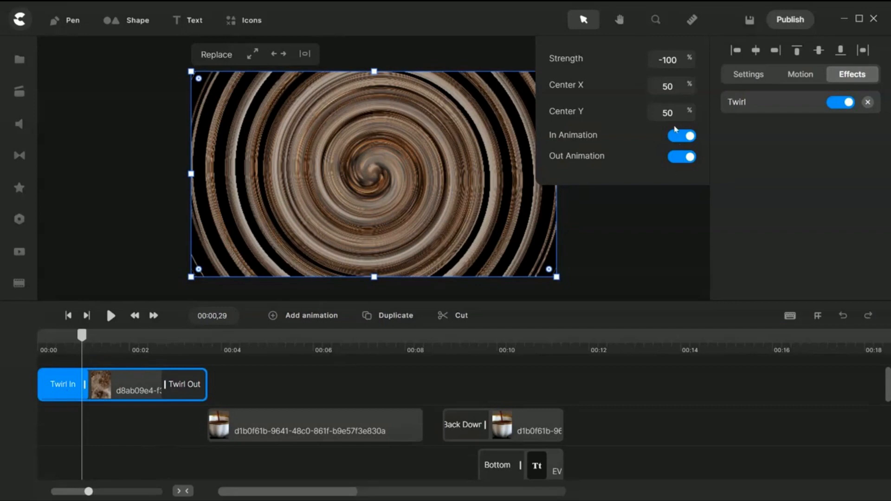
pyautogui.click(674, 140)
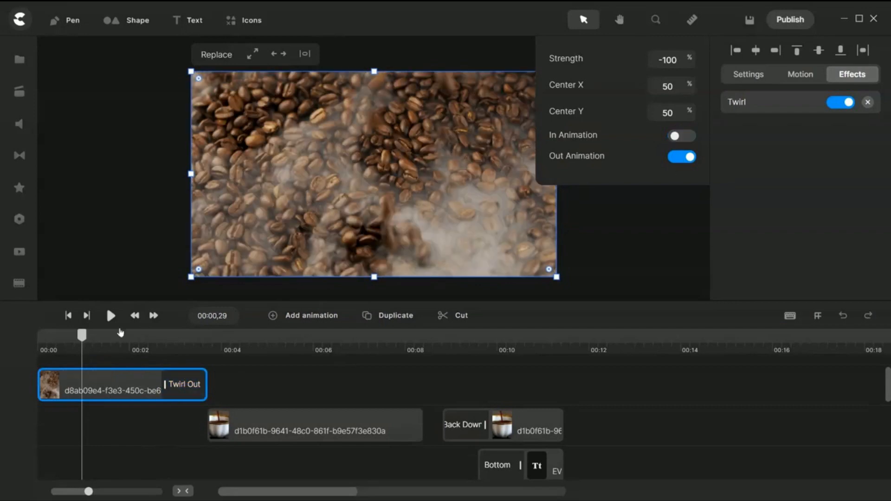
# Move the coffee-cup clip to start at 00:02,20 so it overlaps the coffee-bean clip's Twirl Out.
pyautogui.moveTo(82, 341); pyautogui.dragTo(173, 348)
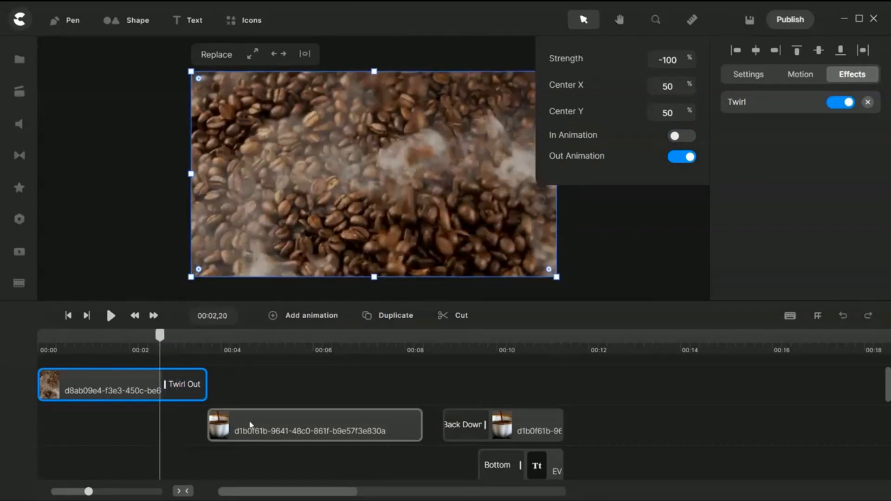
pyautogui.moveTo(249, 424); pyautogui.dragTo(198, 416)
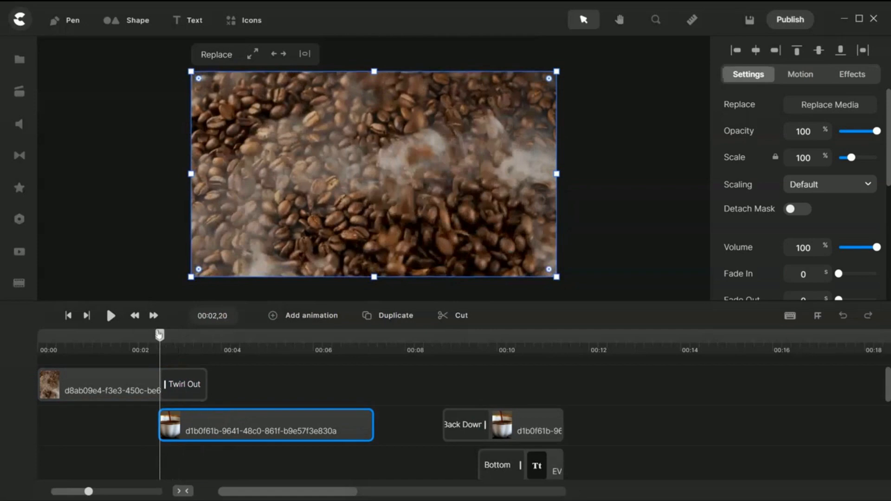
pyautogui.moveTo(147, 347); pyautogui.dragTo(122, 367)
# Lengthen the coffee-bean clip's Twirl Out so it starts just after the 00:02 mark.
pyautogui.click(140, 386)
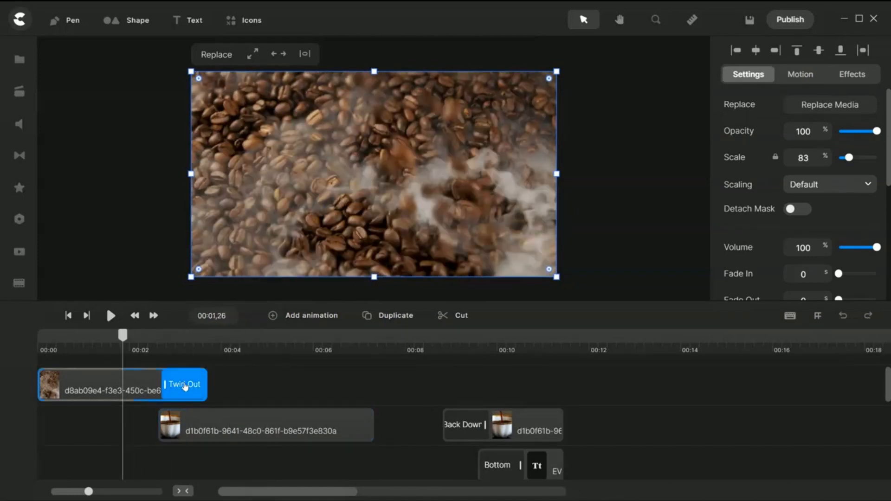
pyautogui.click(169, 394)
pyautogui.moveTo(164, 385); pyautogui.dragTo(129, 374)
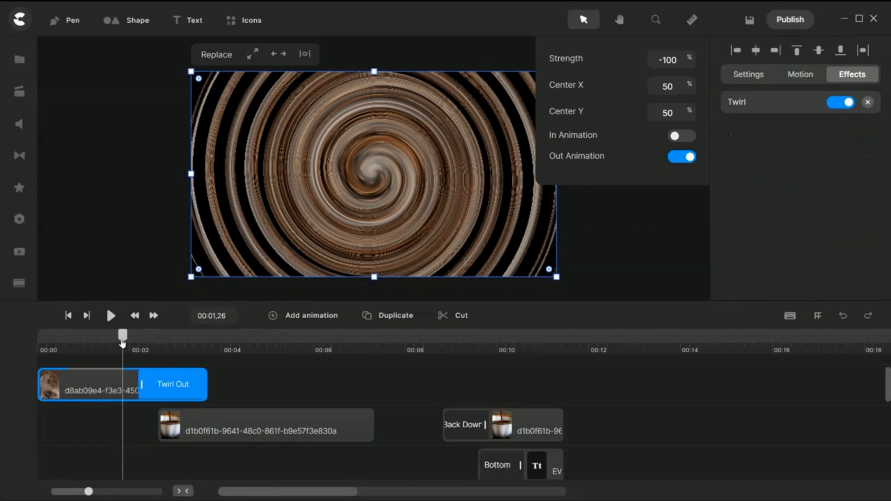
pyautogui.moveTo(123, 336); pyautogui.dragTo(120, 364)
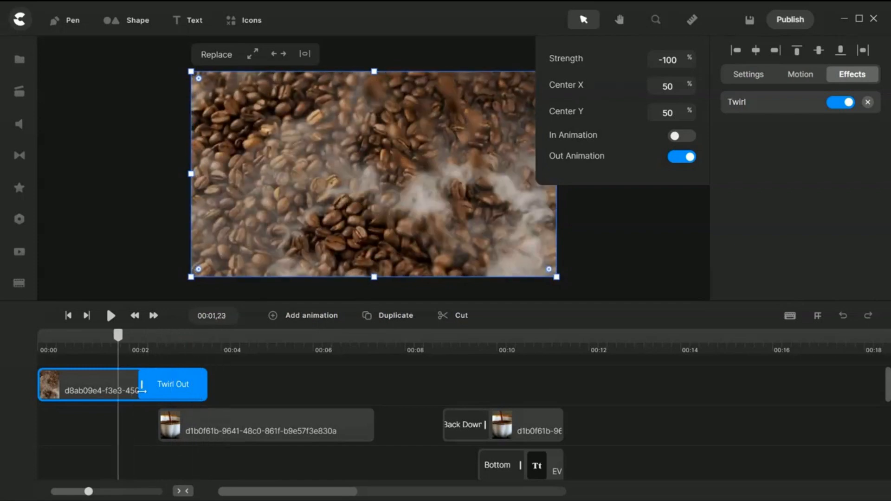
# Apply the Twirl effect to the coffee-cup clip.
pyautogui.moveTo(119, 336); pyautogui.dragTo(338, 335)
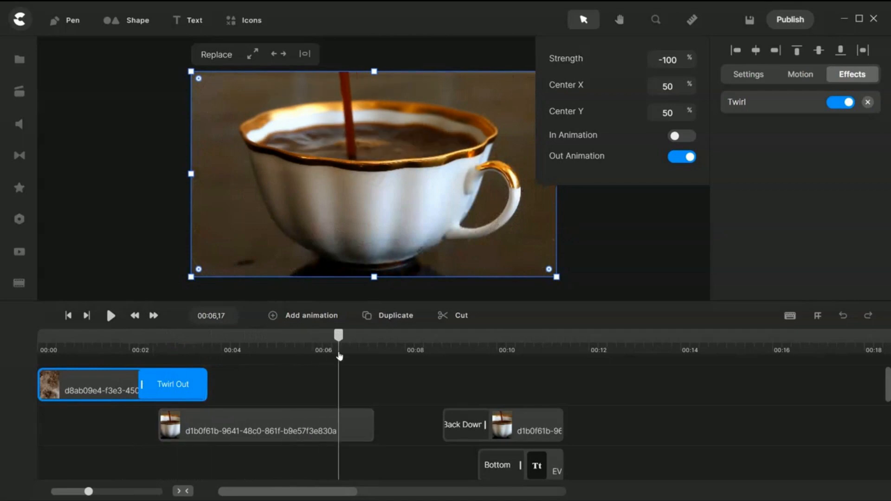
pyautogui.click(307, 431)
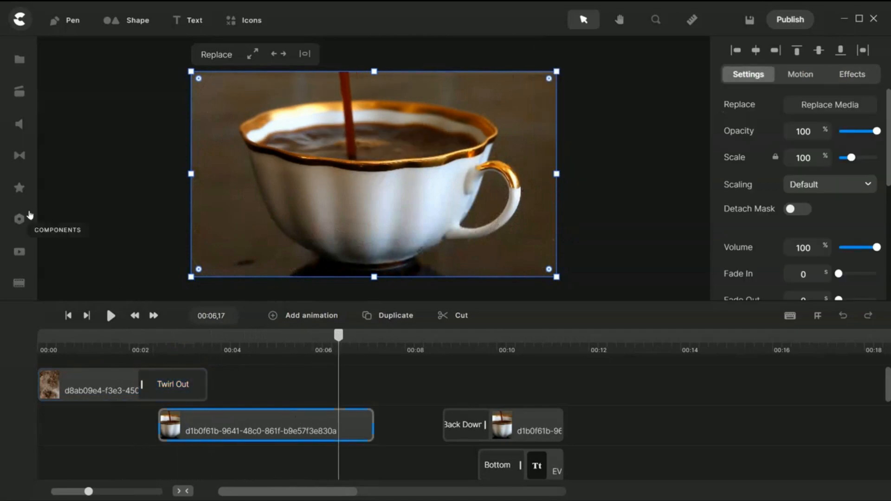
pyautogui.click(21, 190)
pyautogui.scroll(-6, 70, 204)
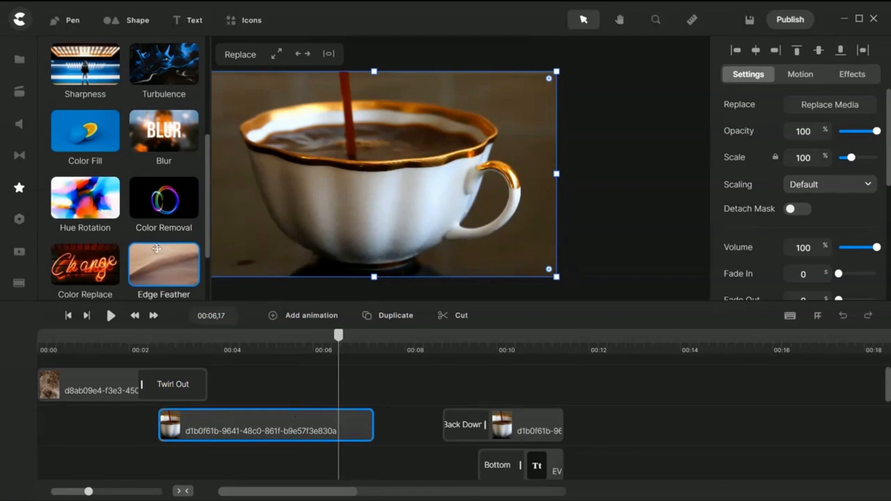
pyautogui.click(155, 242)
pyautogui.moveTo(155, 243); pyautogui.dragTo(282, 433)
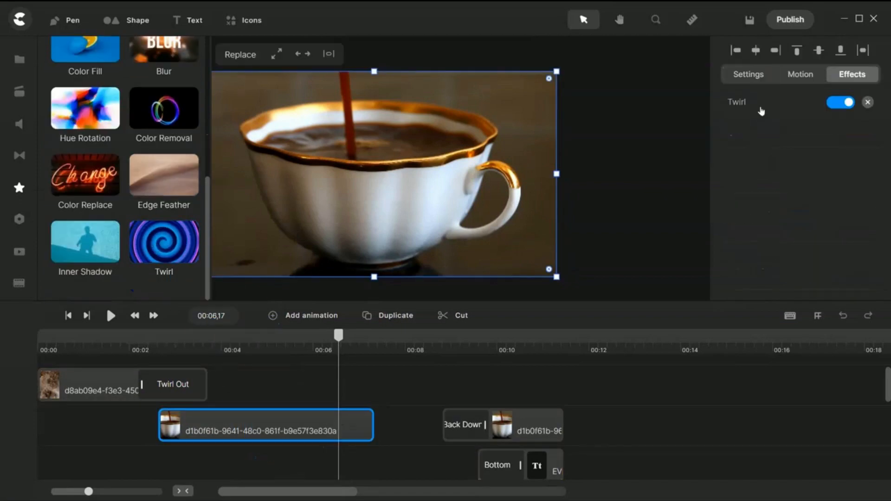
# Enable Twirl's Out Animation on the coffee-cup clip, and lengthen it to start shortly before the 00:06 mark.
pyautogui.click(748, 105)
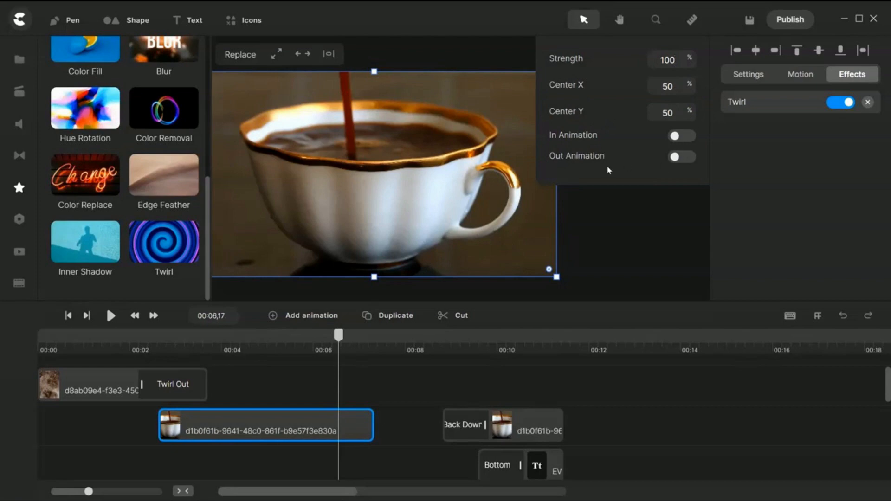
pyautogui.click(692, 157)
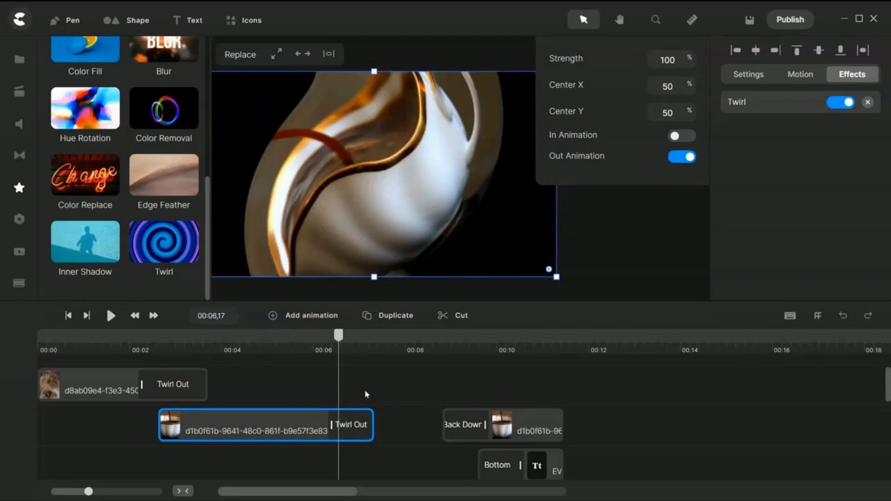
pyautogui.moveTo(328, 425); pyautogui.dragTo(301, 426)
# Play the timeline from 00:00,00 to preview the Twirl transition between the two clips.
pyautogui.click(276, 339)
pyautogui.moveTo(276, 336); pyautogui.dragTo(25, 363)
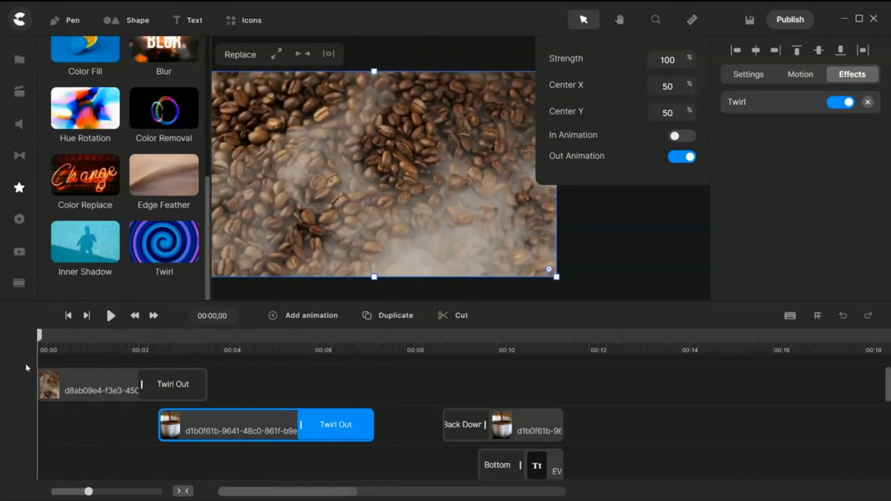
pyautogui.click(25, 363)
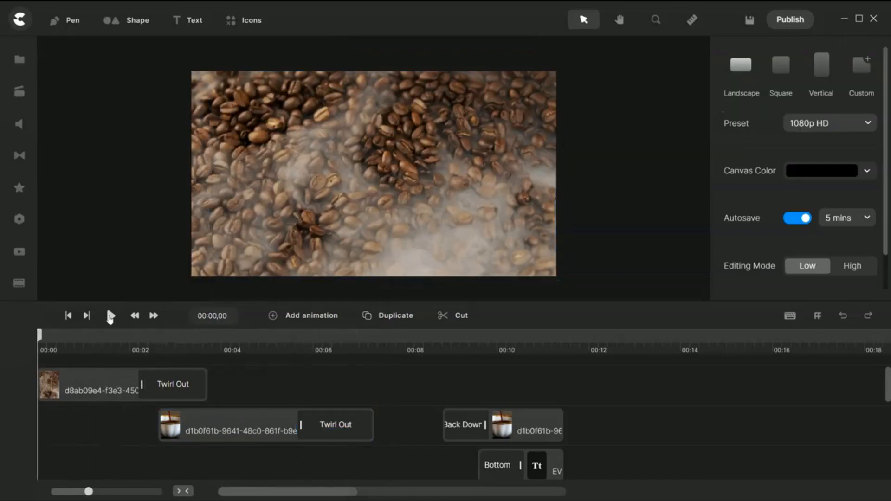
pyautogui.click(110, 316)
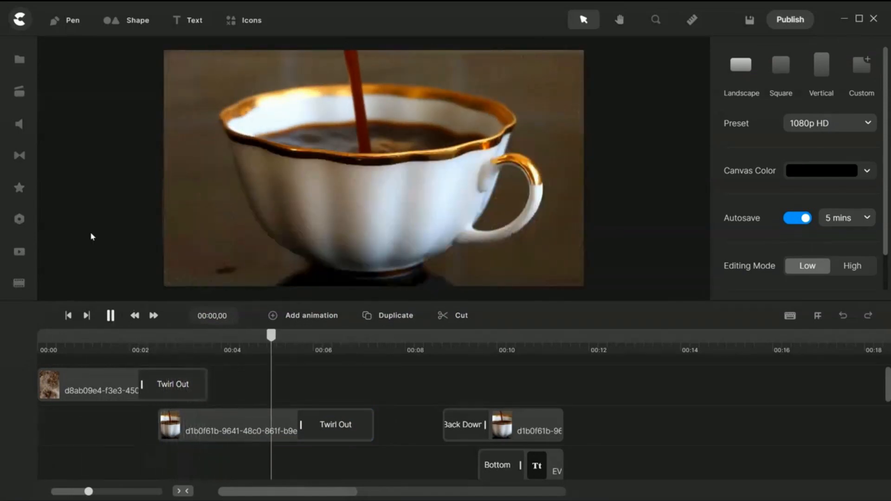
# Add a Fade Out motion to the coffee-bean clip and lengthen it to start at about 00:02,14.
pyautogui.moveTo(282, 335); pyautogui.dragTo(123, 370)
pyautogui.click(134, 393)
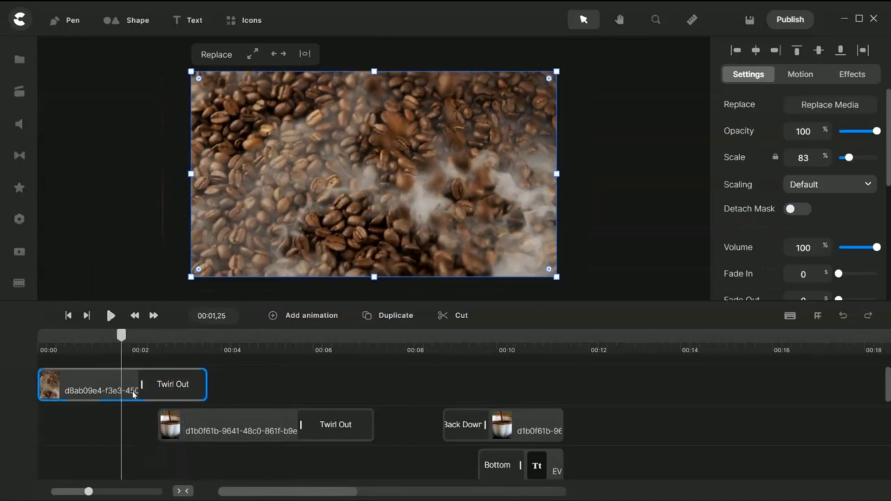
pyautogui.click(811, 79)
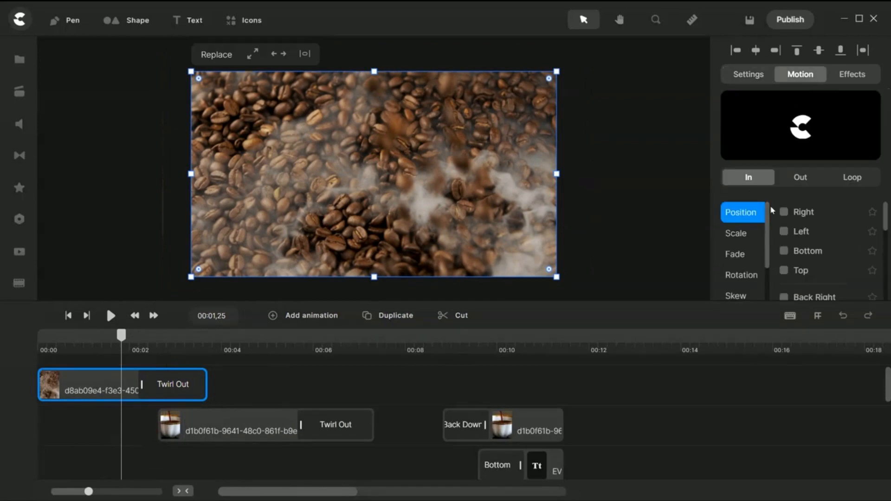
pyautogui.click(801, 179)
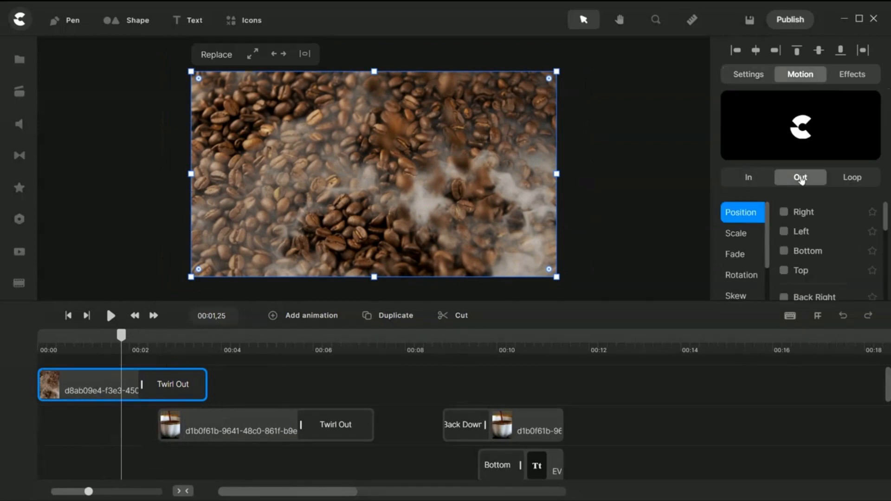
pyautogui.click(743, 257)
pyautogui.click(784, 212)
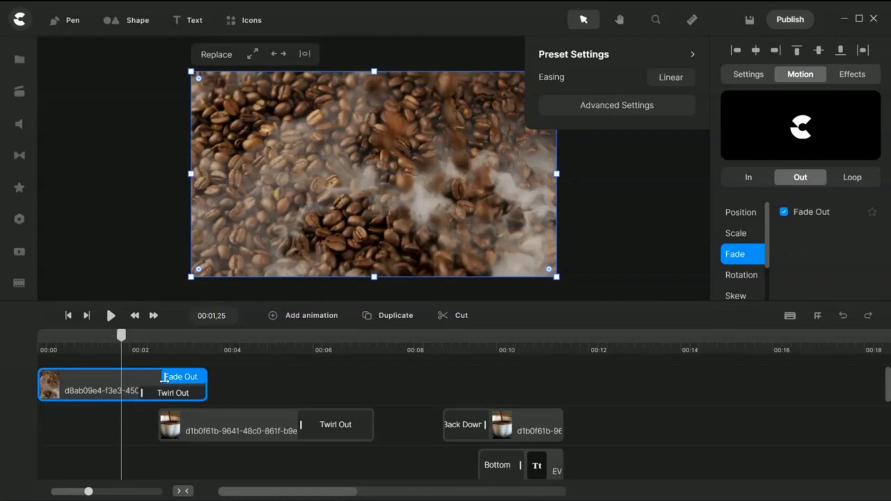
pyautogui.moveTo(163, 377); pyautogui.dragTo(151, 377)
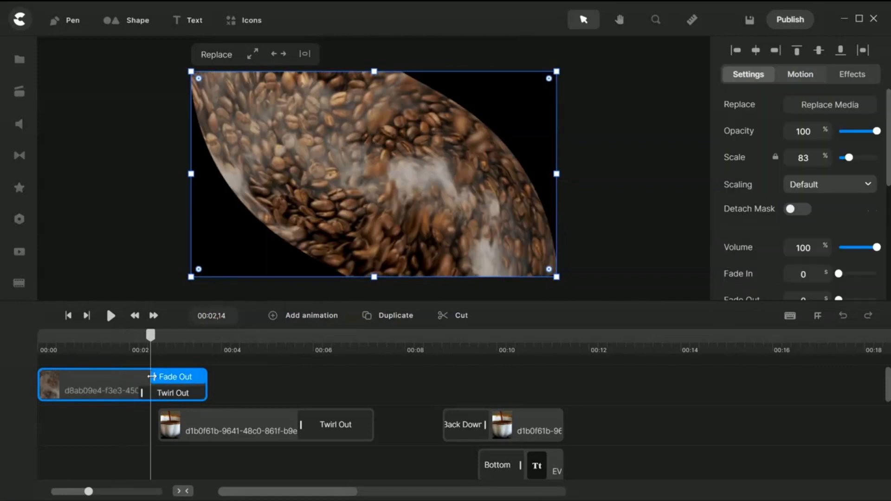
# Replay the sequence from the start to review the faded Twirl transition and the coffee-cup clip's Twirl Out.
pyautogui.click(68, 316)
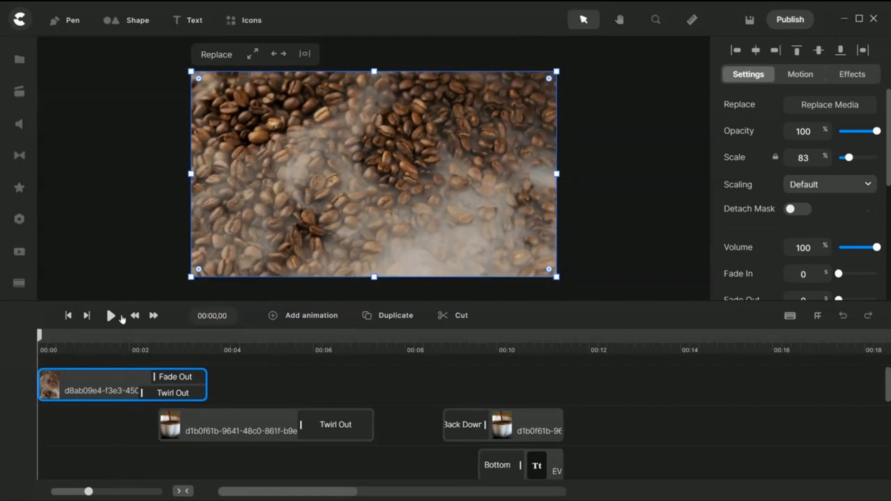
pyautogui.click(111, 316)
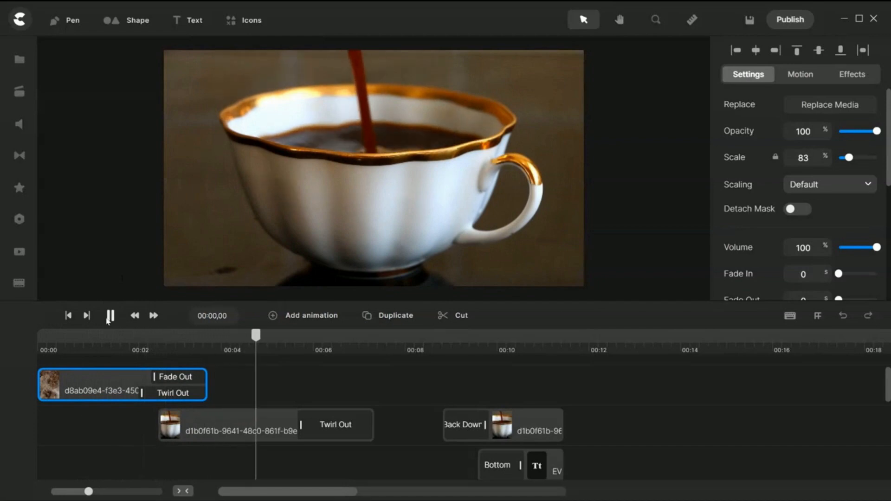
pyautogui.press('space')
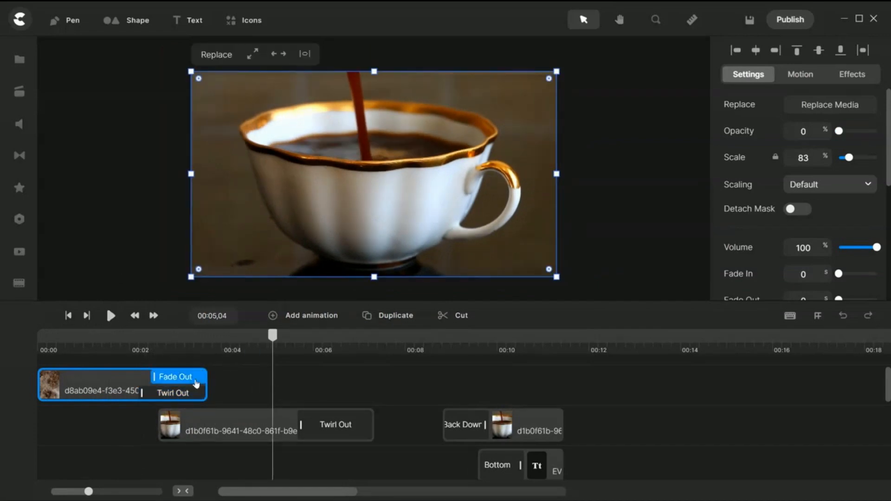
pyautogui.moveTo(273, 335); pyautogui.dragTo(253, 337)
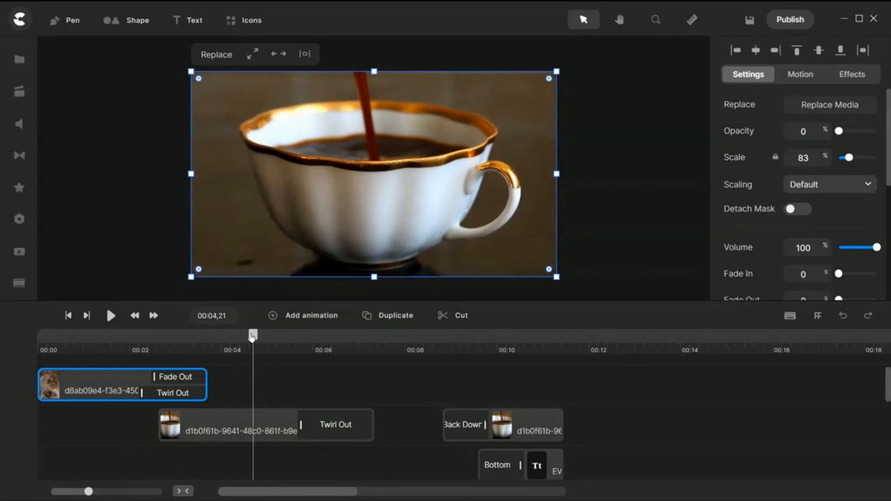
pyautogui.moveTo(253, 336); pyautogui.dragTo(27, 373)
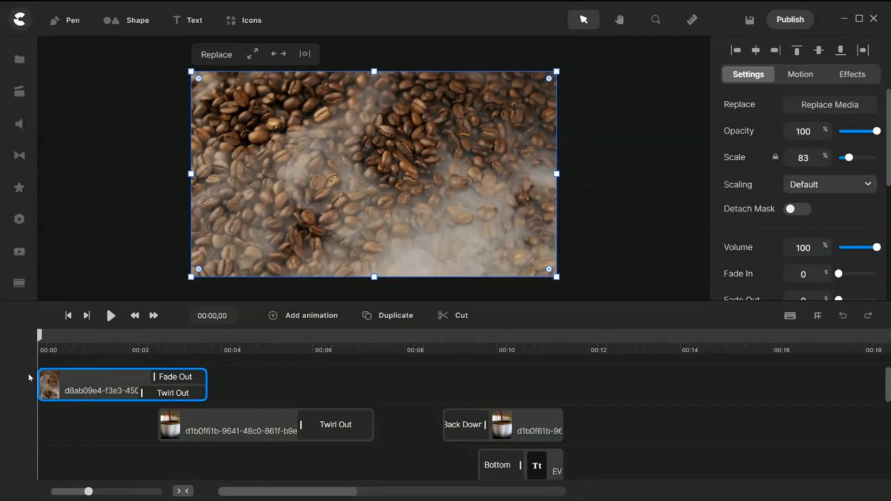
pyautogui.click(111, 317)
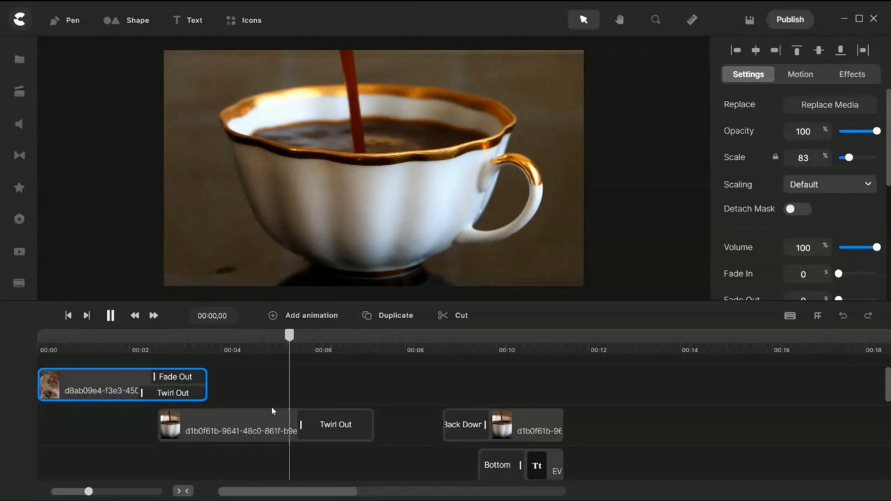
pyautogui.click(112, 317)
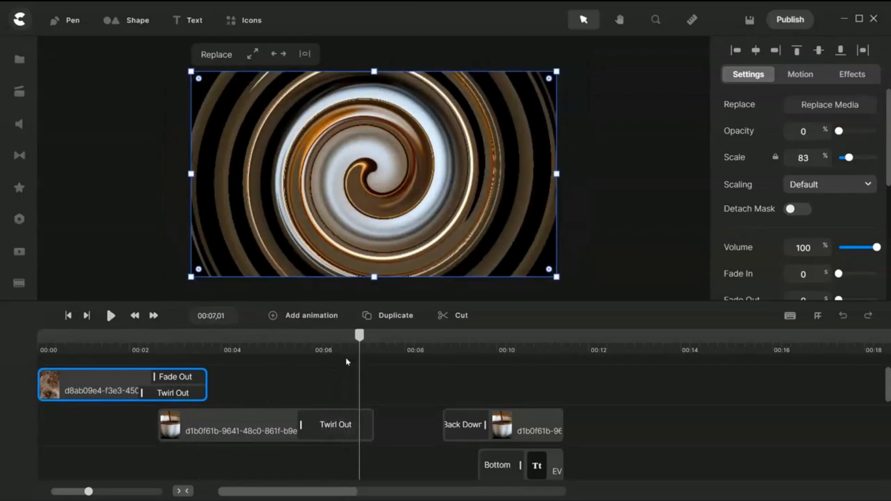
pyautogui.moveTo(364, 341); pyautogui.dragTo(303, 337)
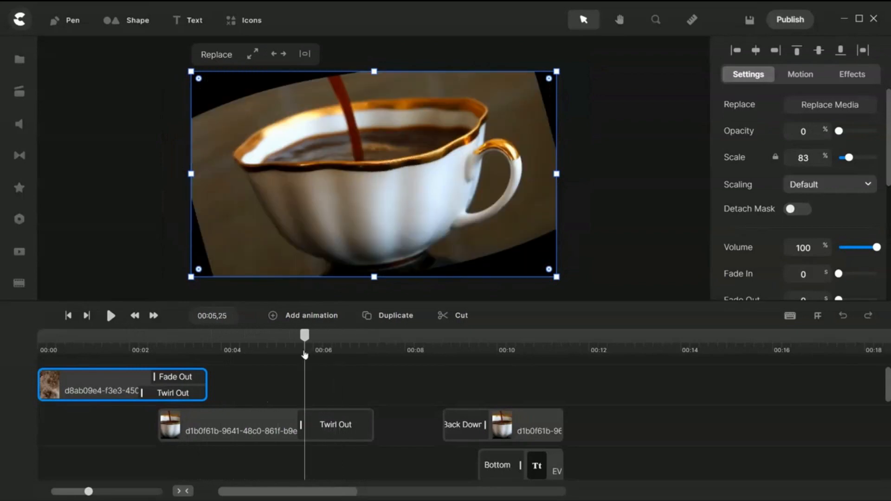
# Move the masked COFFEE clip to start where the coffee-cup clip ends, and shift the text clip below to end with it.
pyautogui.moveTo(521, 433); pyautogui.dragTo(466, 442)
pyautogui.moveTo(303, 338); pyautogui.dragTo(447, 352)
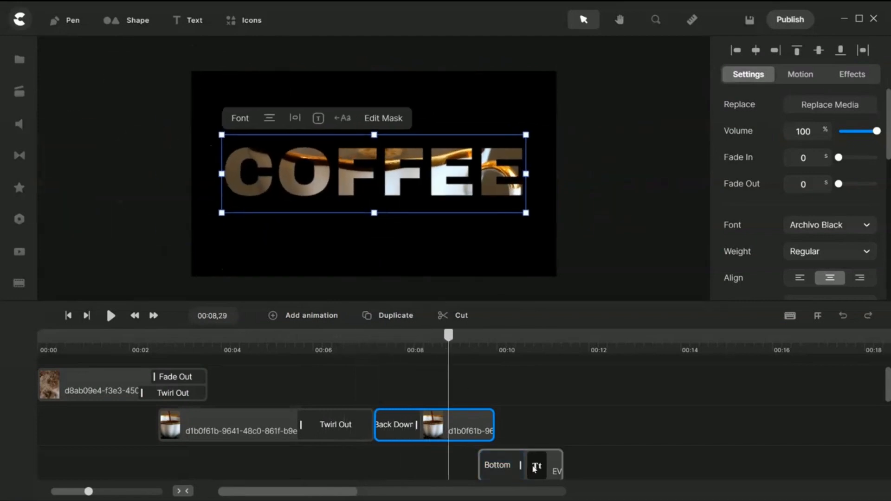
pyautogui.moveTo(534, 469); pyautogui.dragTo(466, 396)
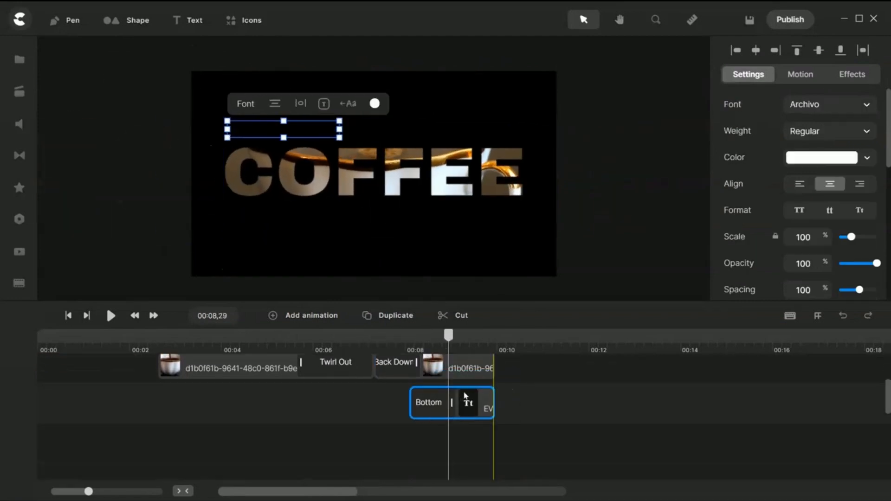
# Scrub from the coffee-cup clip's Twirl Out at about 00:06,29 into the masked COFFEE title to review the transition.
pyautogui.scroll(2, 372, 403)
pyautogui.click(356, 348)
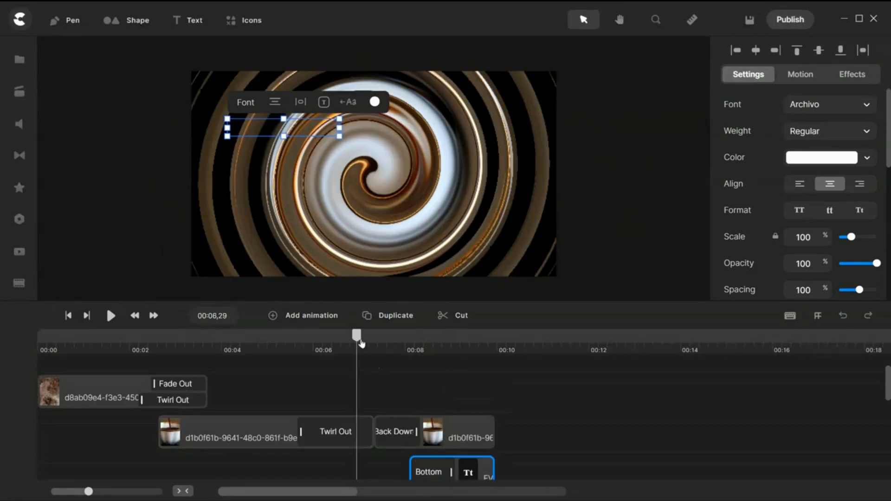
pyautogui.moveTo(356, 339); pyautogui.dragTo(418, 359)
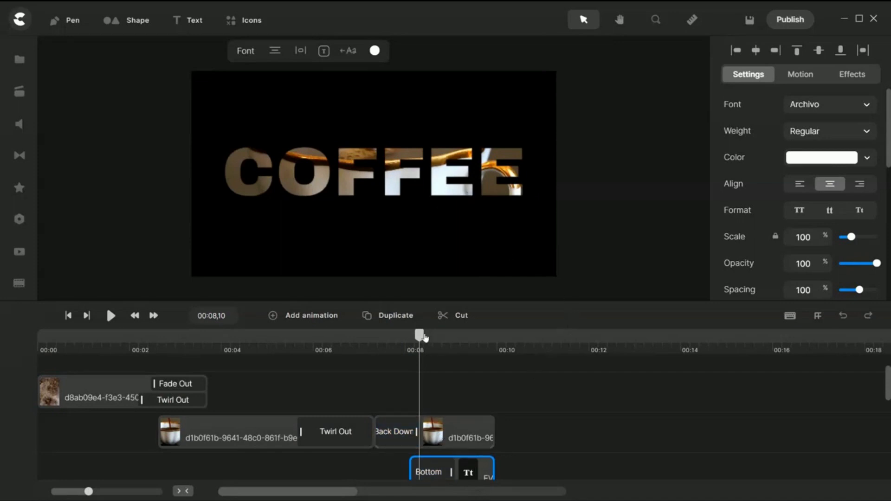
pyautogui.moveTo(424, 339); pyautogui.dragTo(431, 339)
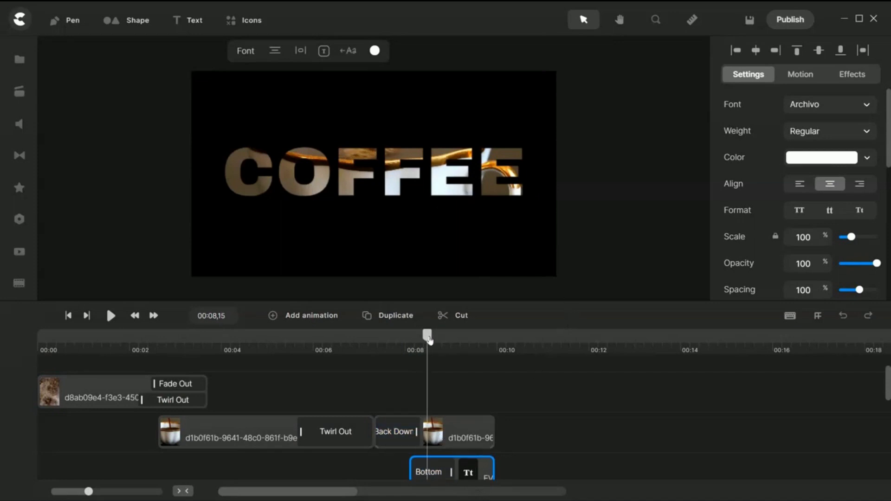
# Open the Back Down scale-in motion settings of the masked COFFEE clip with the playhead at about 00:07,29.
pyautogui.click(444, 440)
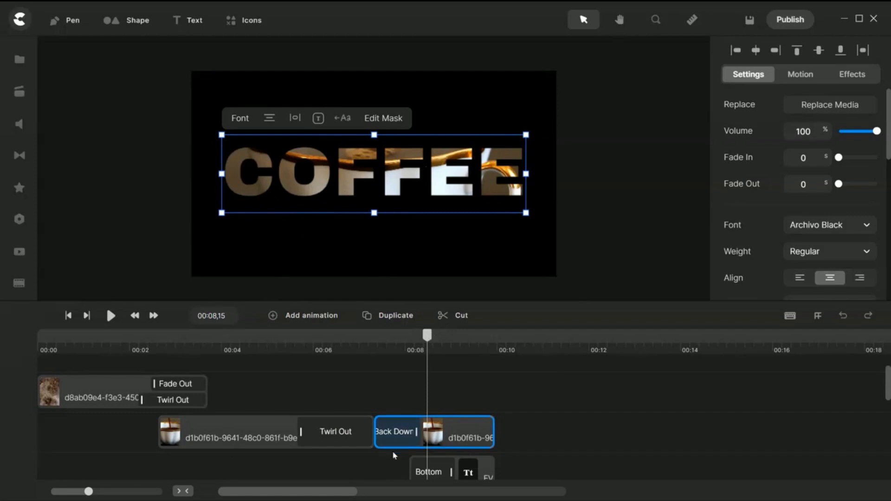
pyautogui.moveTo(423, 335); pyautogui.dragTo(402, 335)
pyautogui.click(394, 431)
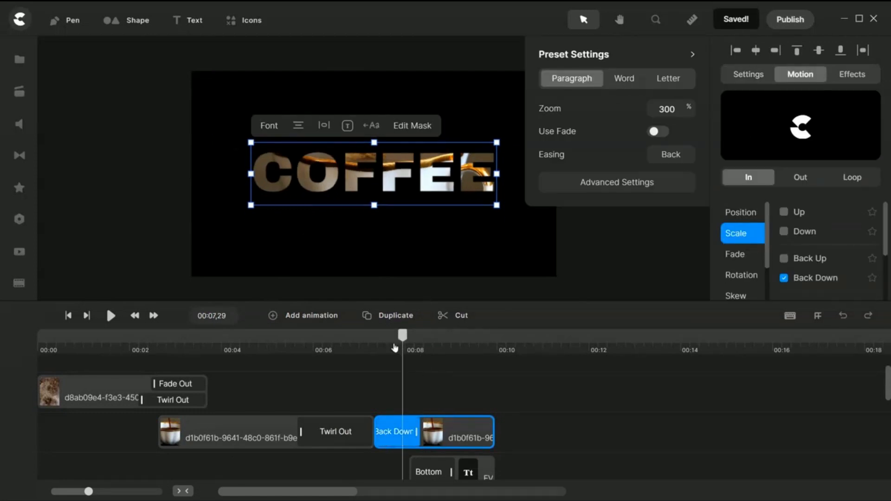
# Scrub through the rest of the COFFEE title to its end and replay the whole sequence from the start.
pyautogui.moveTo(402, 337); pyautogui.dragTo(511, 353)
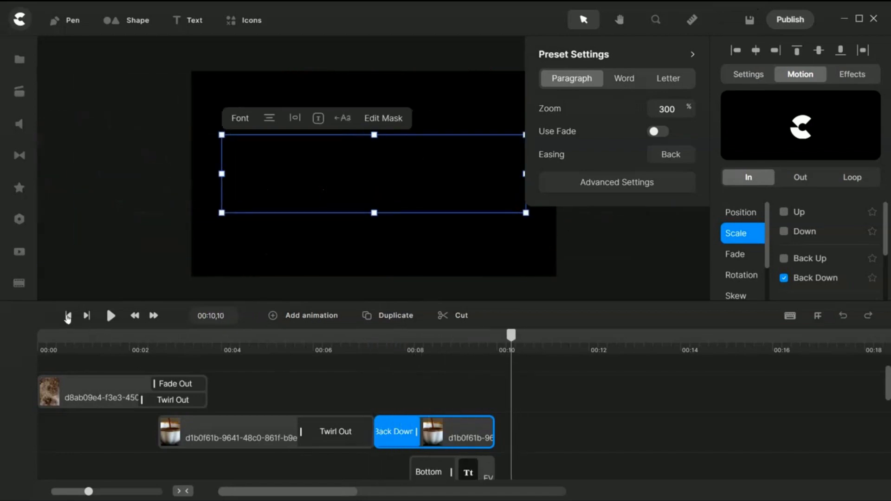
pyautogui.click(68, 316)
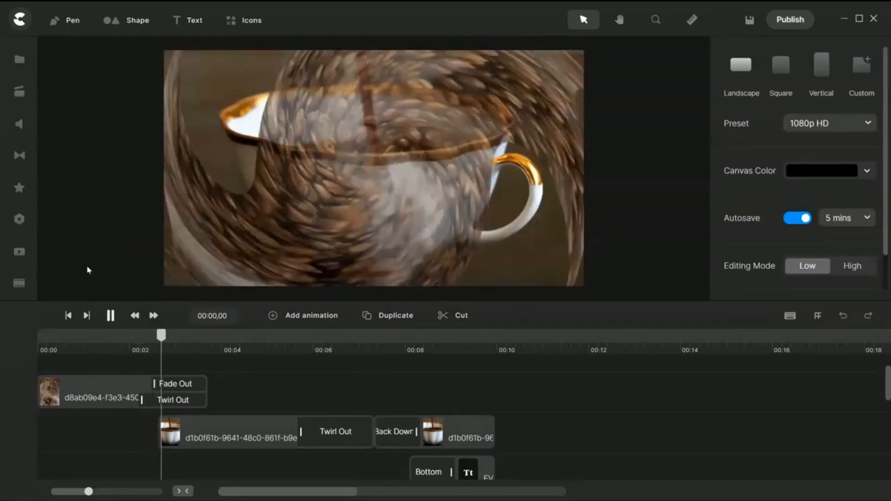